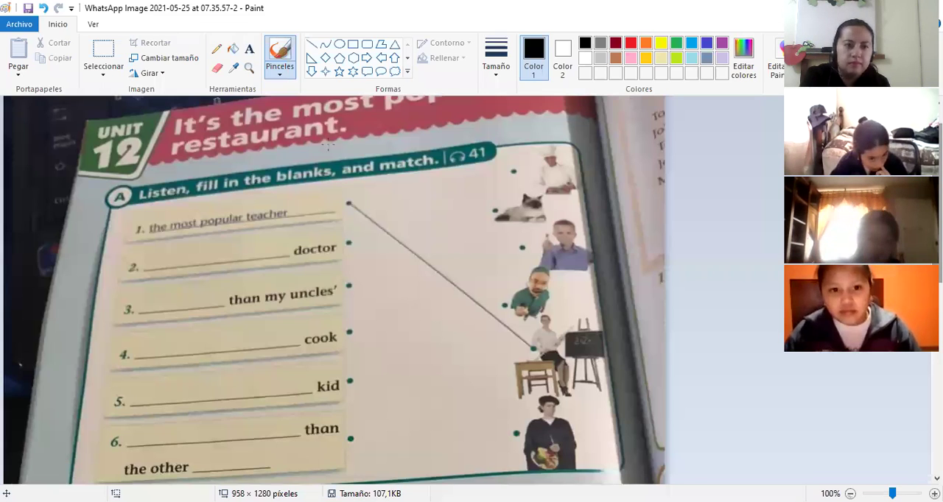
- Write 'the most hardworking' on one line in blank 2, then start 'more colorful' on blank 3
click(249, 49)
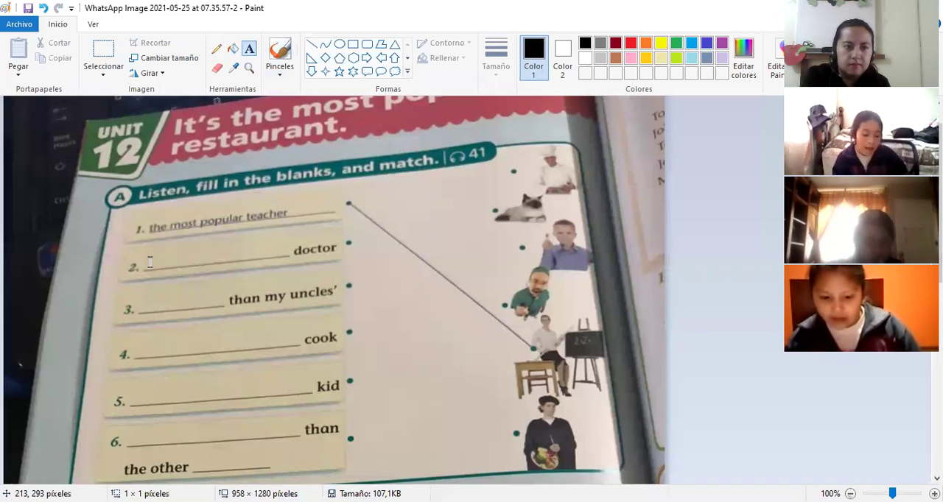
drag(150, 254, 263, 270)
text(the most hardworki)
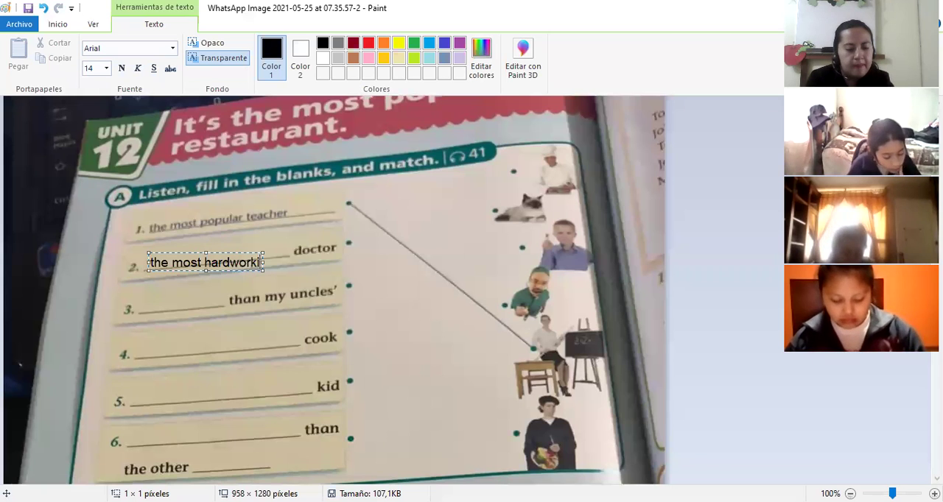
text(ng)
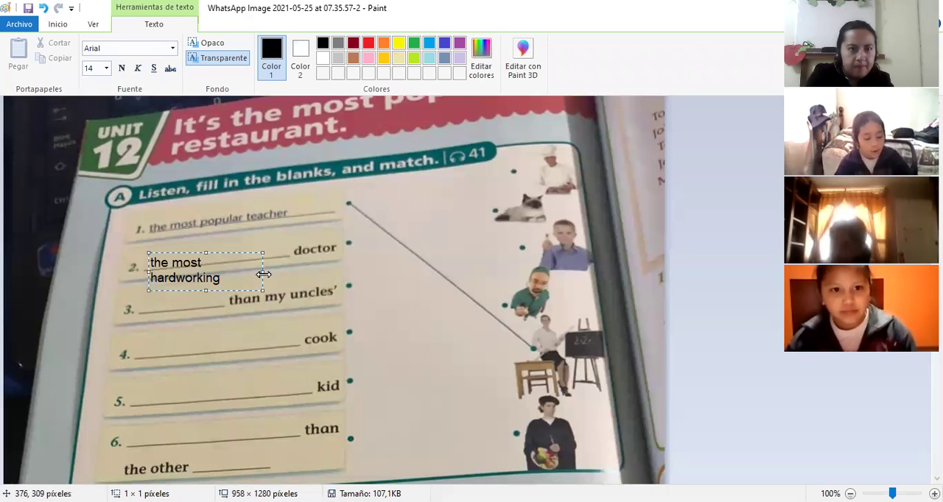
drag(264, 274, 363, 272)
click(147, 307)
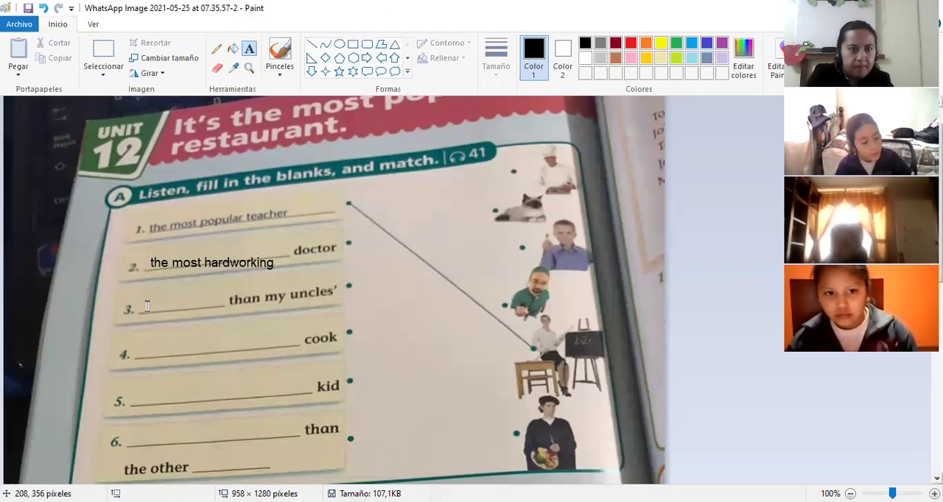
click(149, 307)
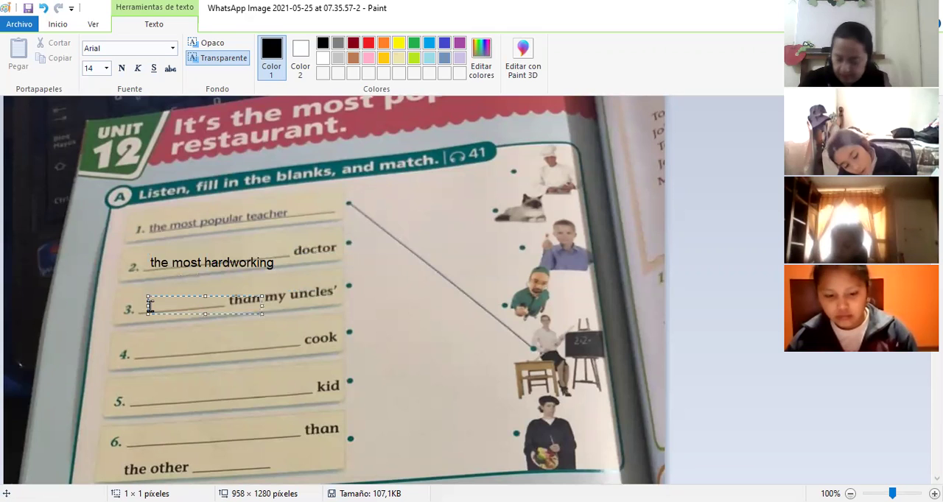
text(more colorful)
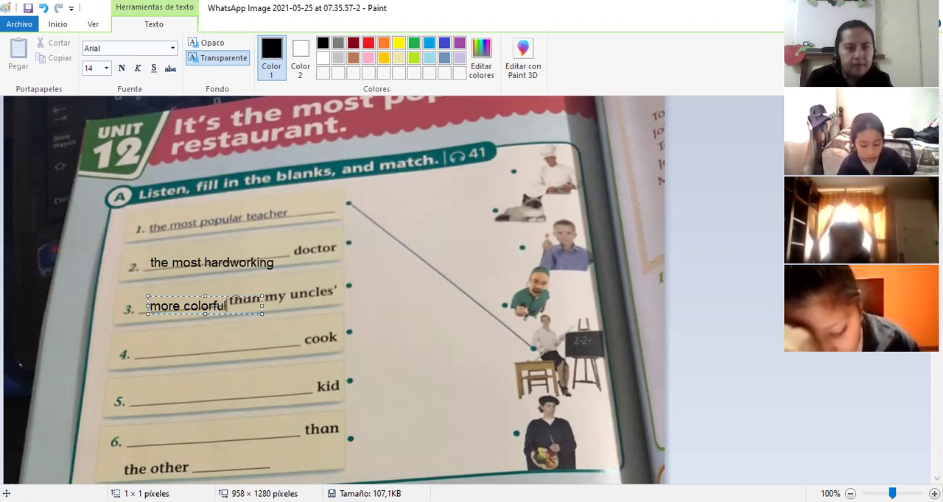
- Commit 'more colorful', then fill blanks 4 and 5 with 'the most careful' and 'the most careless'
click(158, 350)
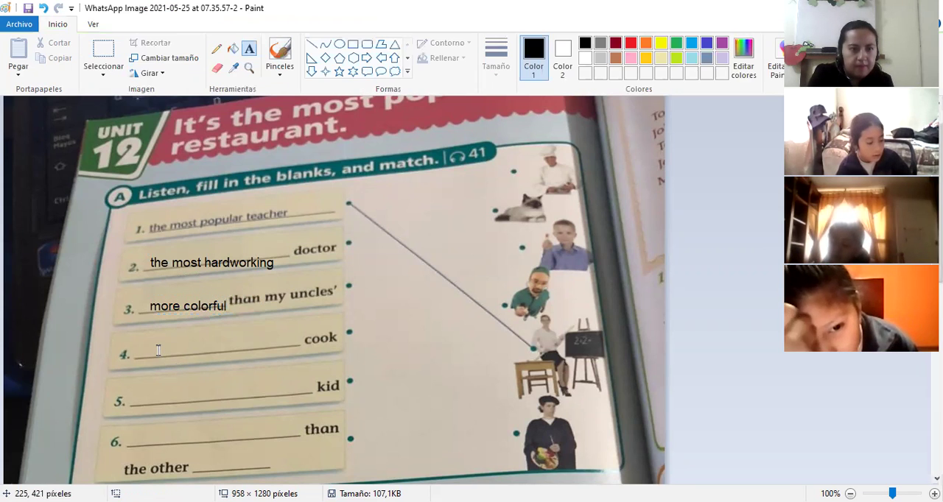
drag(146, 340, 258, 357)
text(the most caref)
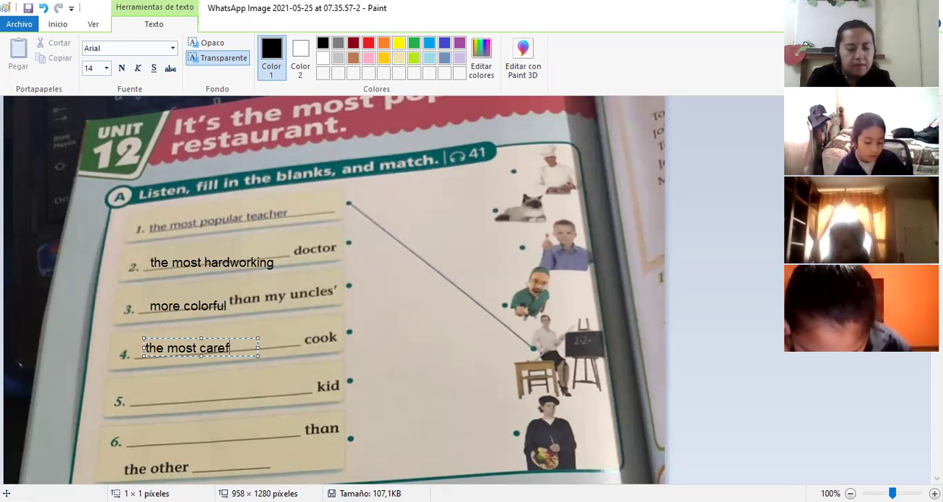
text(ul)
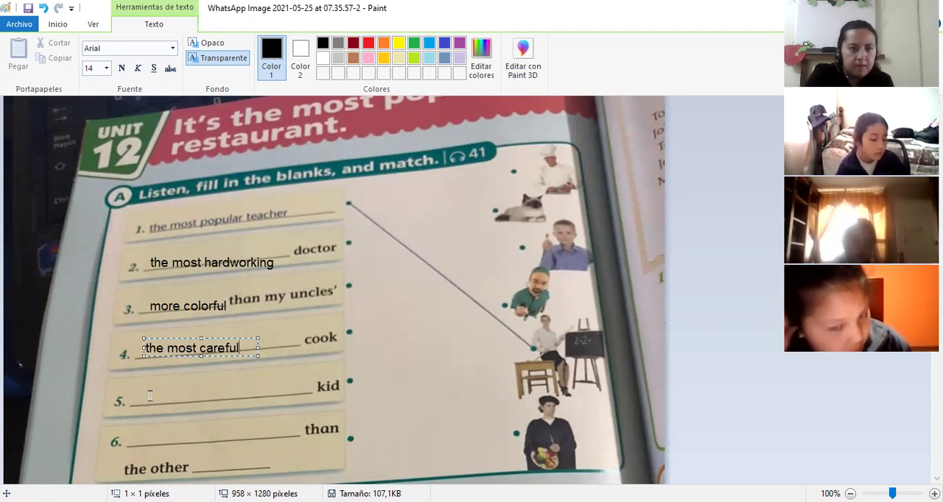
click(150, 395)
click(133, 398)
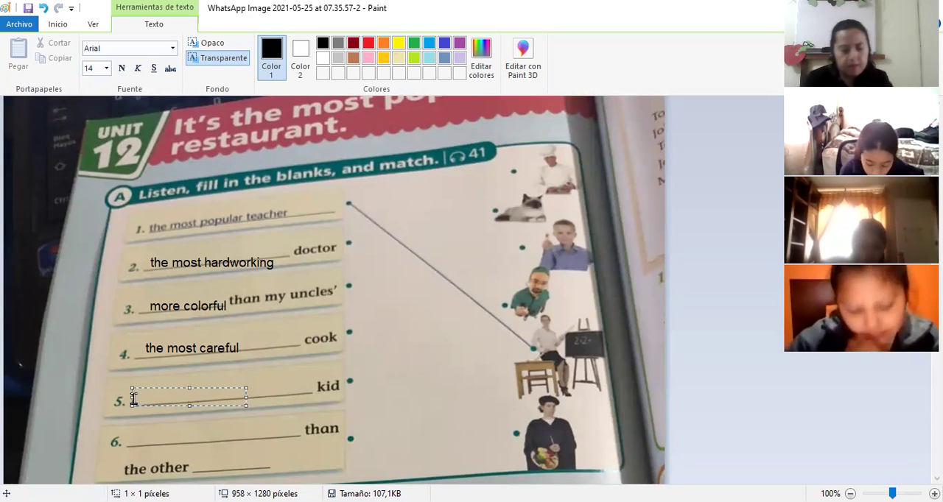
text(t)
text(t careless)
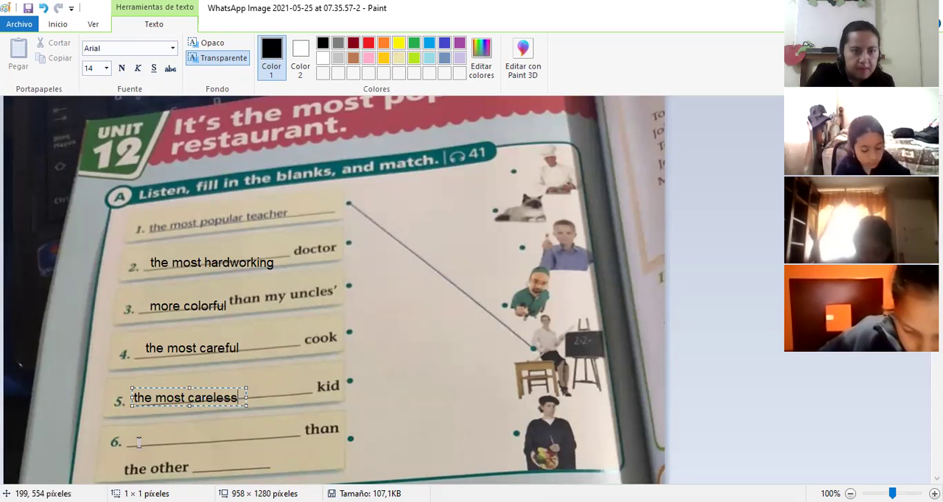
click(173, 428)
- Fill blank 6 with 'more comfortable' and the last blank with 'cats'
drag(140, 424, 253, 440)
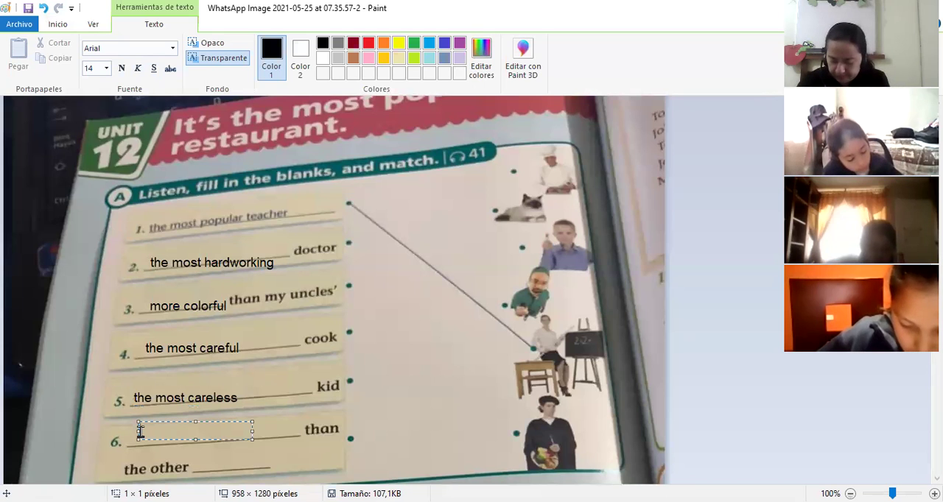
text(m)
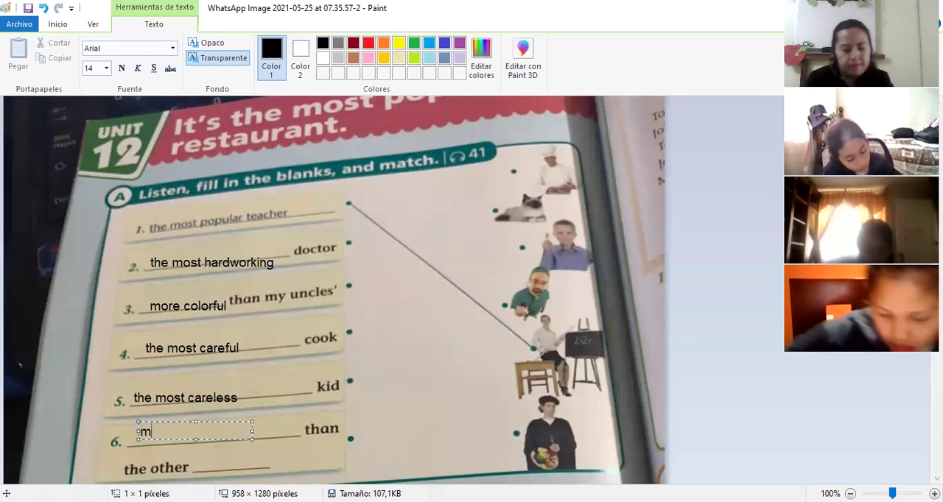
text(ore co)
text(fortable)
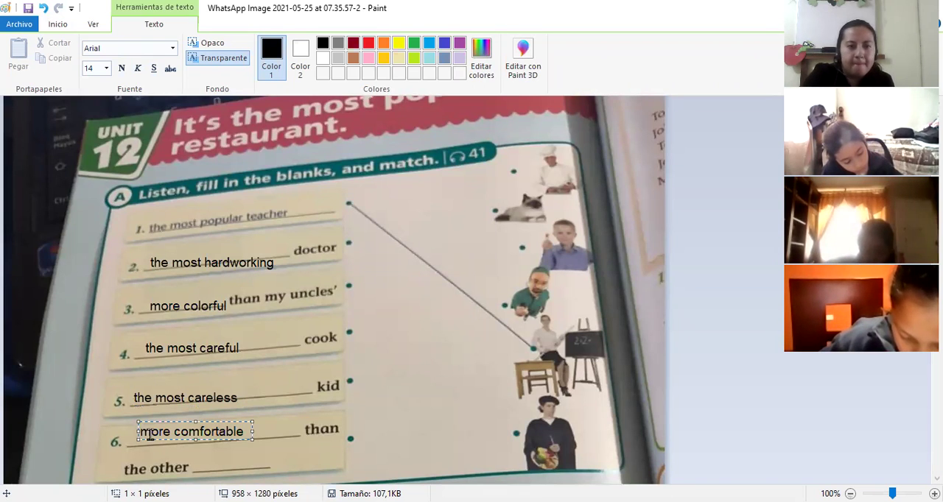
click(234, 466)
click(230, 464)
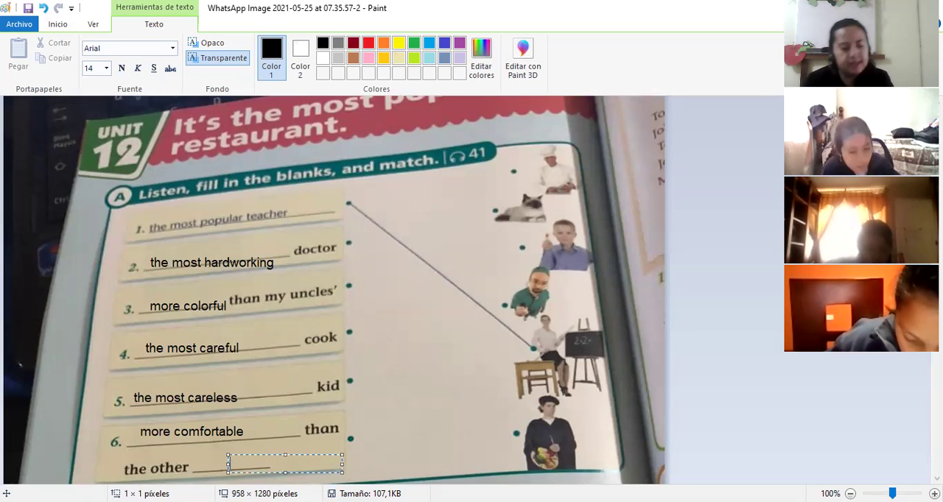
text(cats)
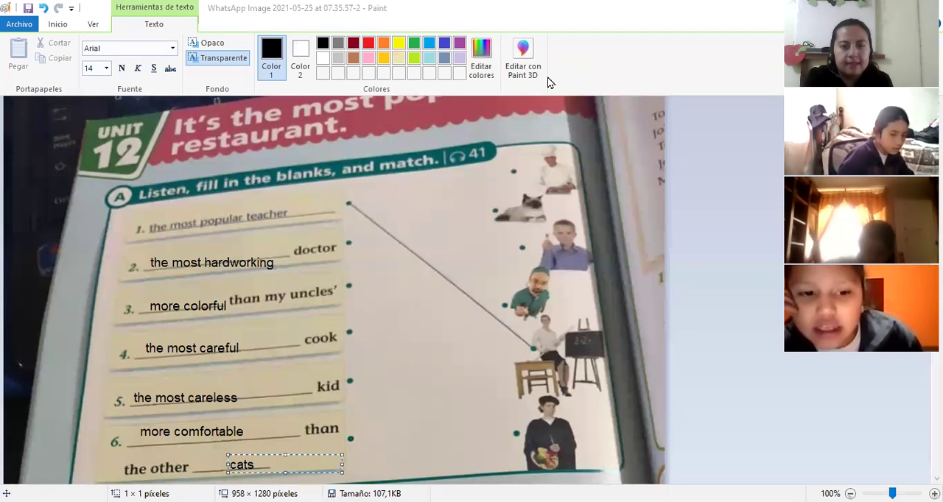
click(412, 298)
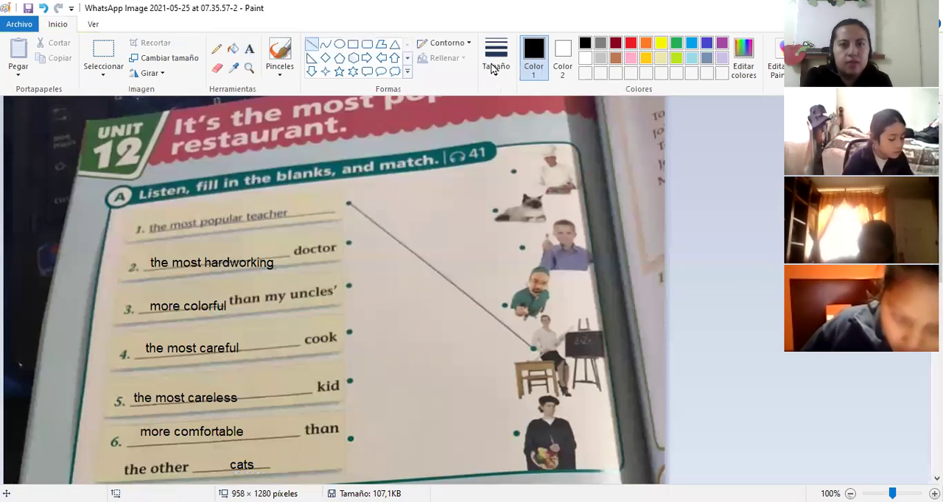
- Draw red matching lines from the doctor item and item 3 to their pictures
click(630, 45)
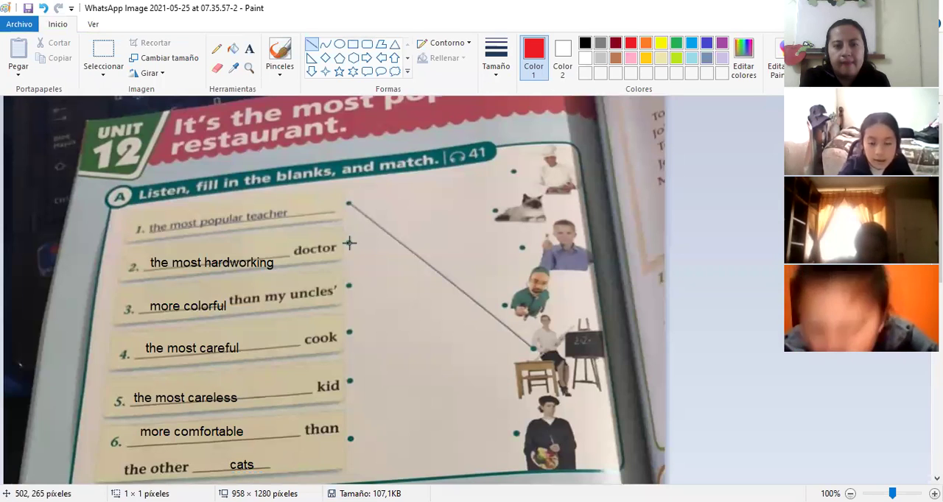
drag(351, 244, 500, 306)
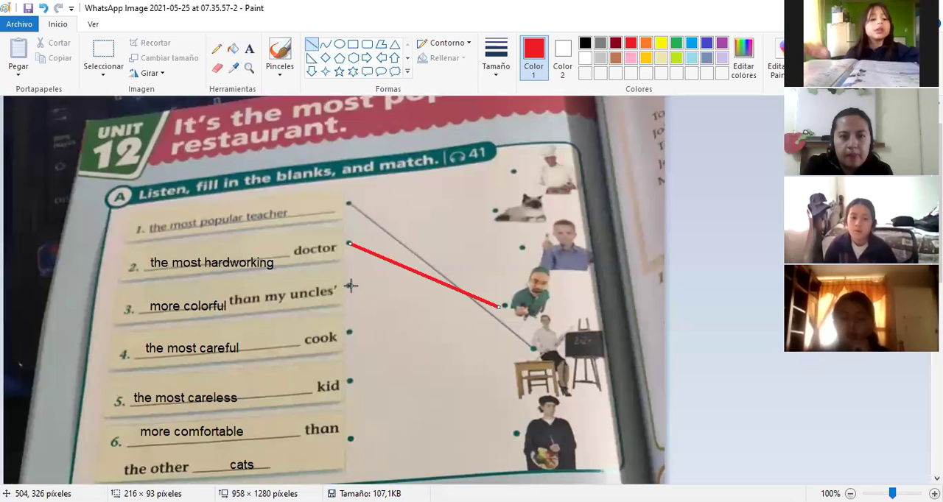
drag(351, 285, 513, 431)
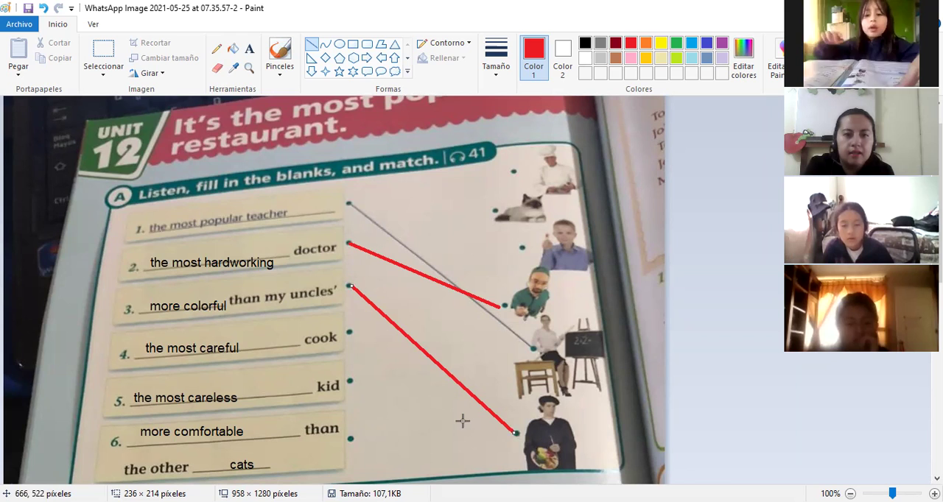
- In orange, match the cook to the chef, the kid to the boy, and item 6 to the cat
click(646, 44)
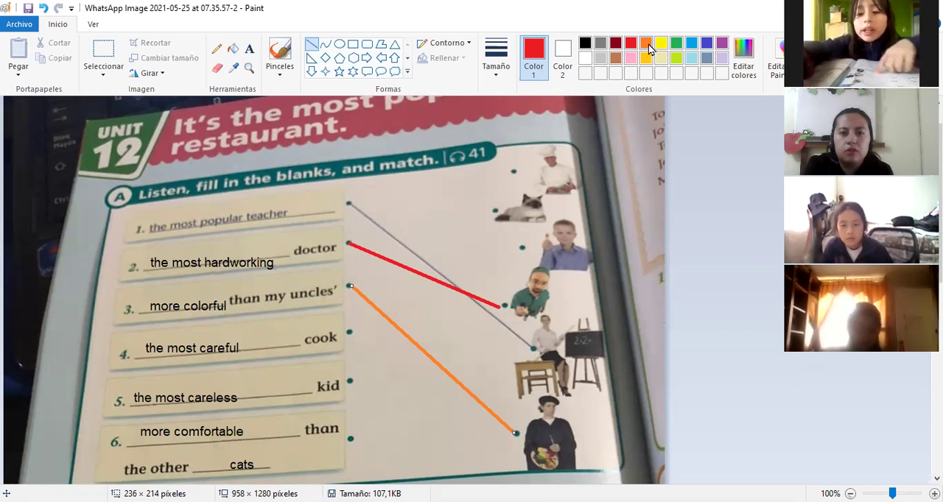
click(648, 48)
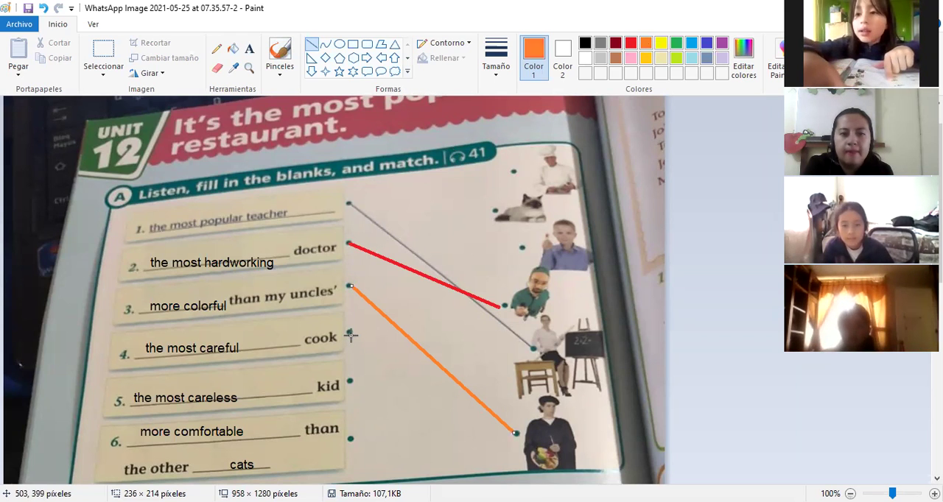
drag(350, 337, 514, 172)
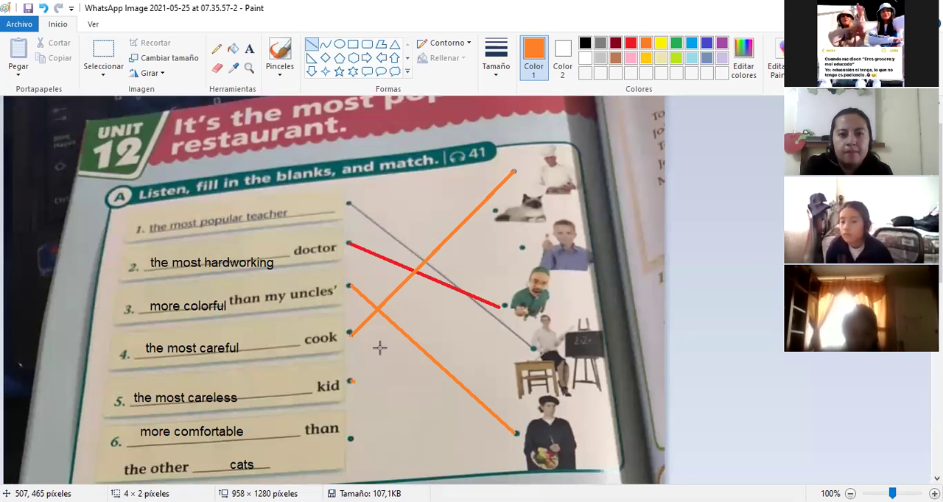
drag(351, 382, 517, 248)
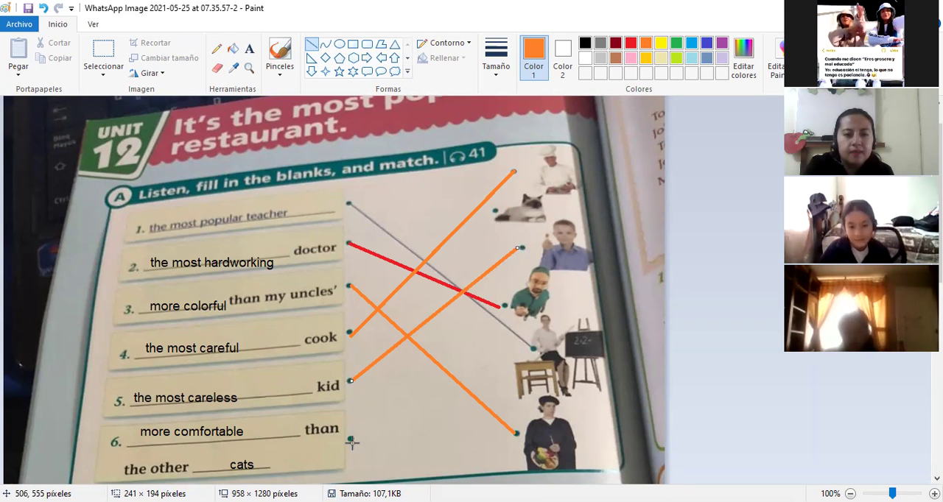
drag(352, 442, 496, 210)
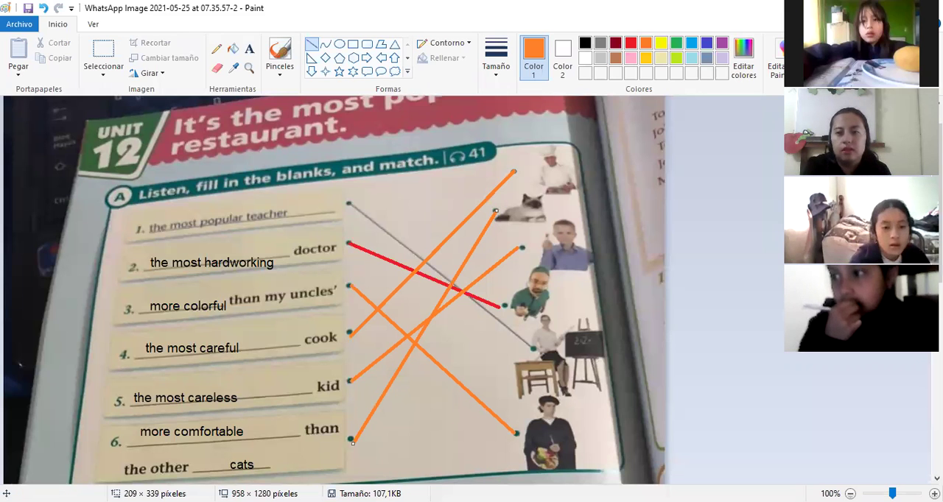
scroll(471, 295, down, 3)
scroll(471, 295, down, 3)
scroll(471, 295, down, 2)
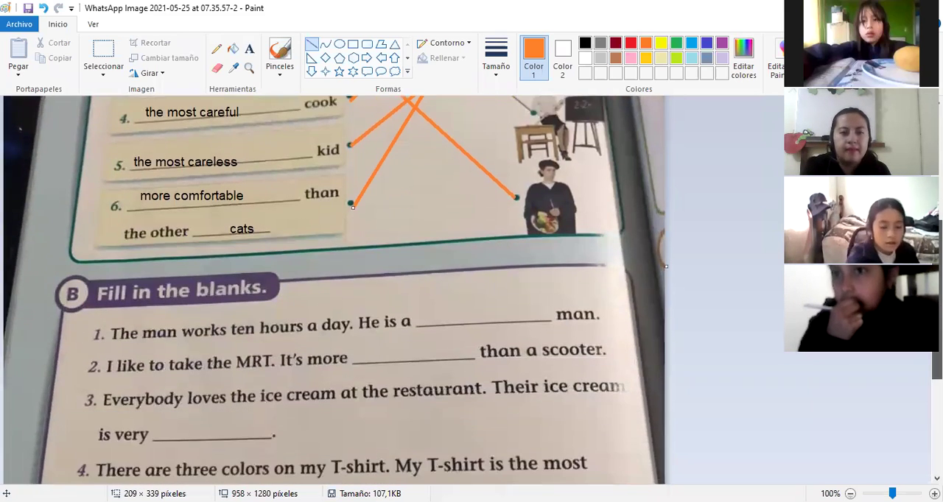
- Write 'hardworking' in black on sentence 1's blank, then place a text box on sentence 2
click(252, 49)
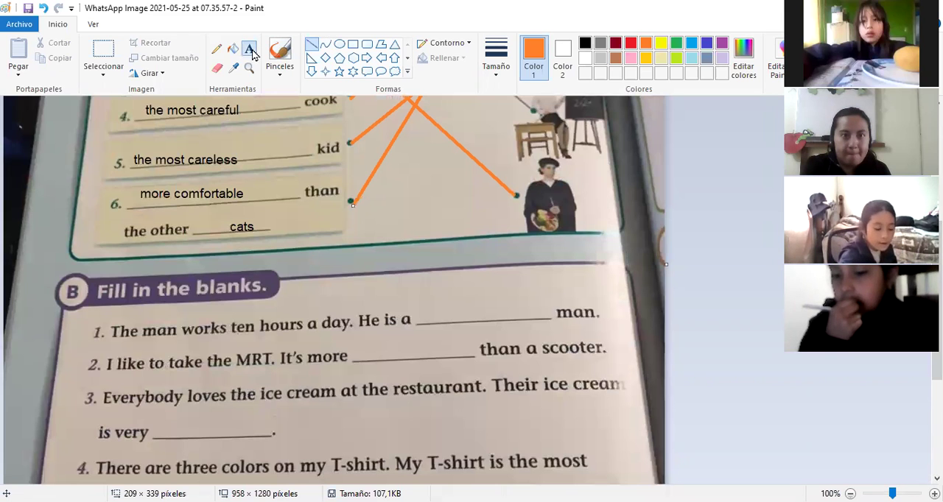
click(584, 46)
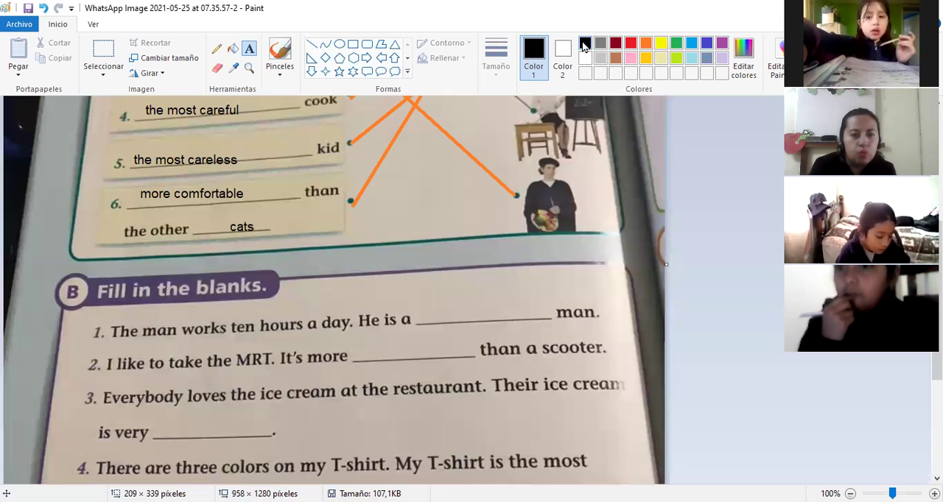
click(424, 316)
text(ha)
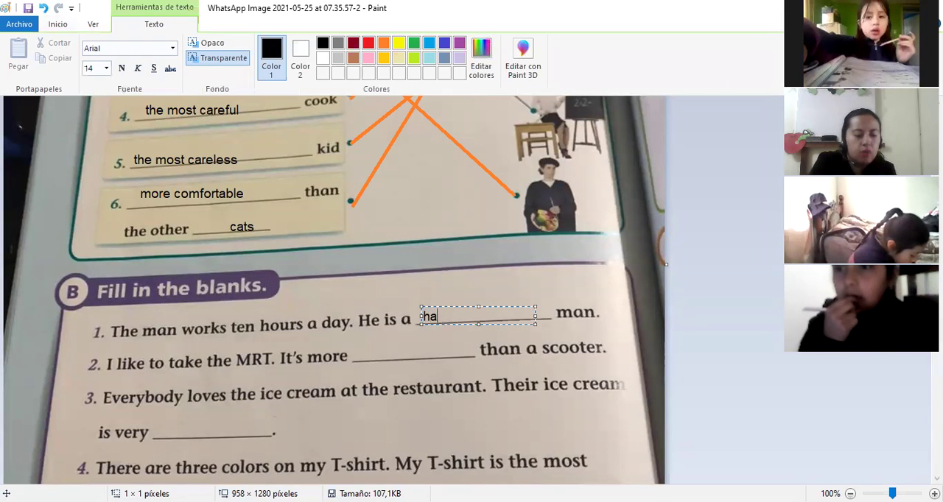
text(rd)
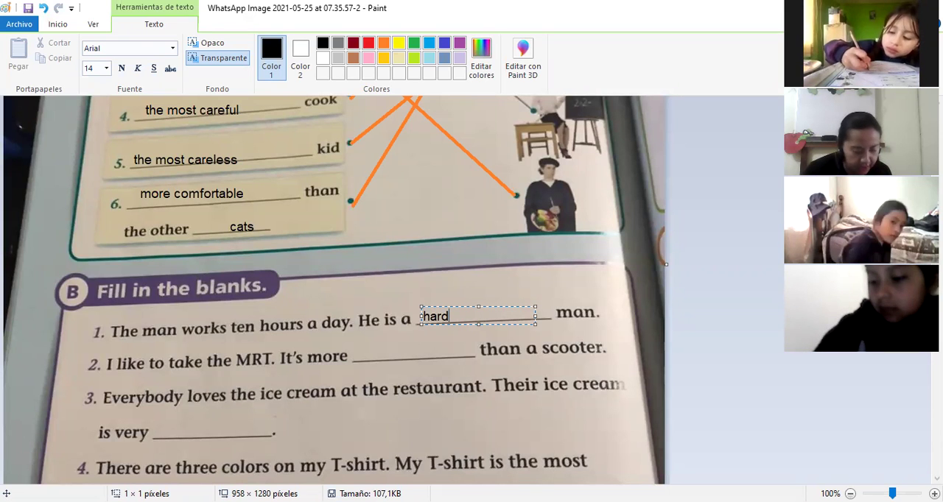
text(wo)
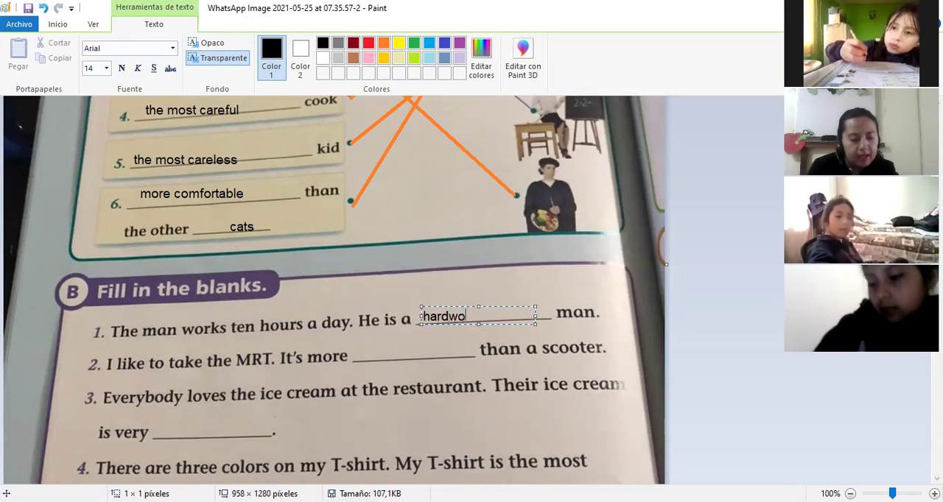
text(rking)
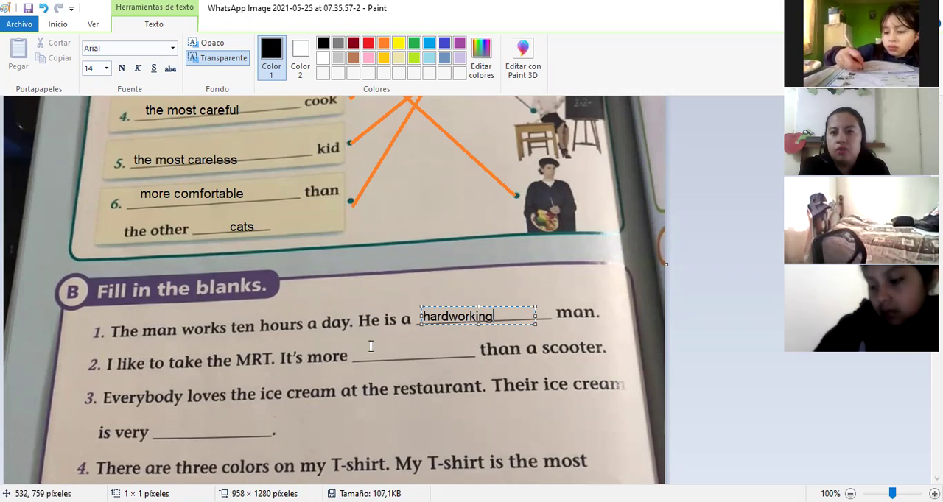
click(380, 379)
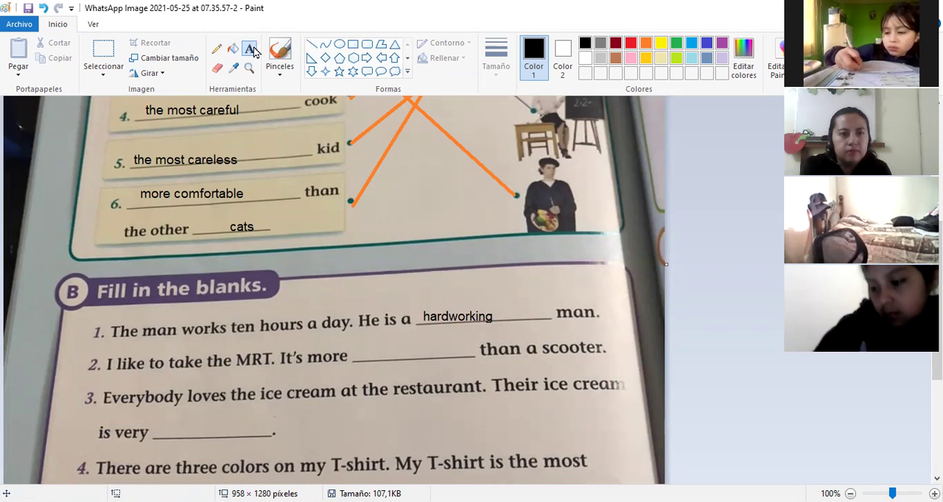
click(354, 352)
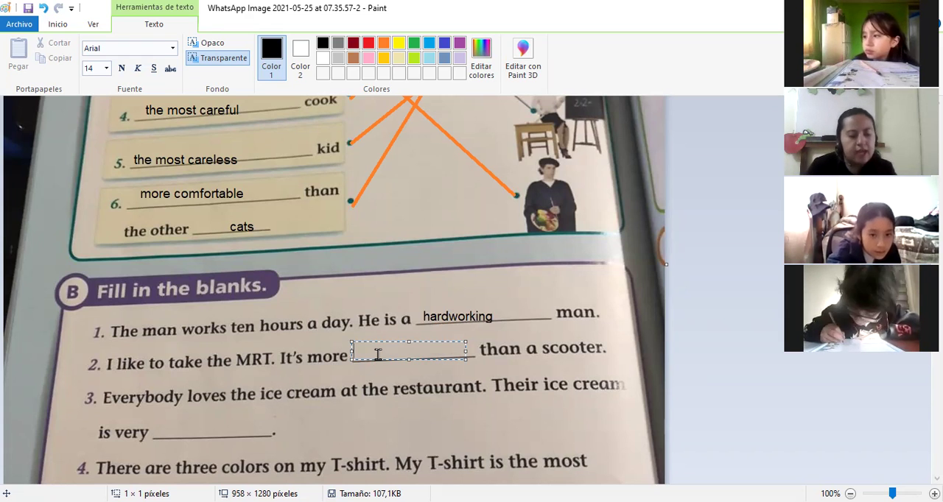
text(comforta)
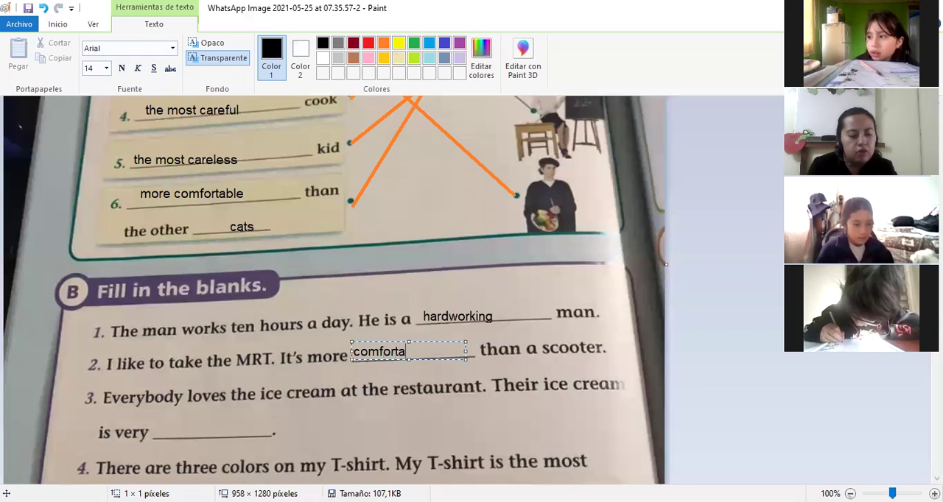
text(ble)
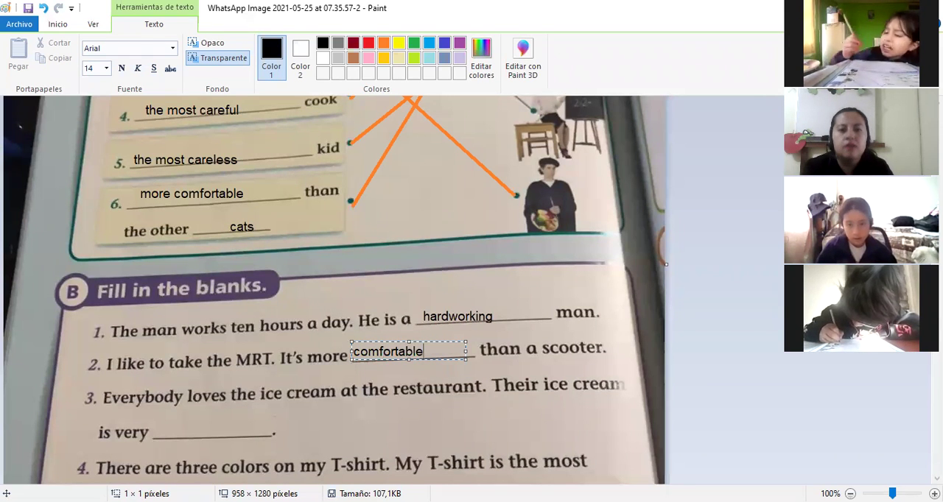
- Commit 'comfortable' onto sentence 2's blank
click(404, 403)
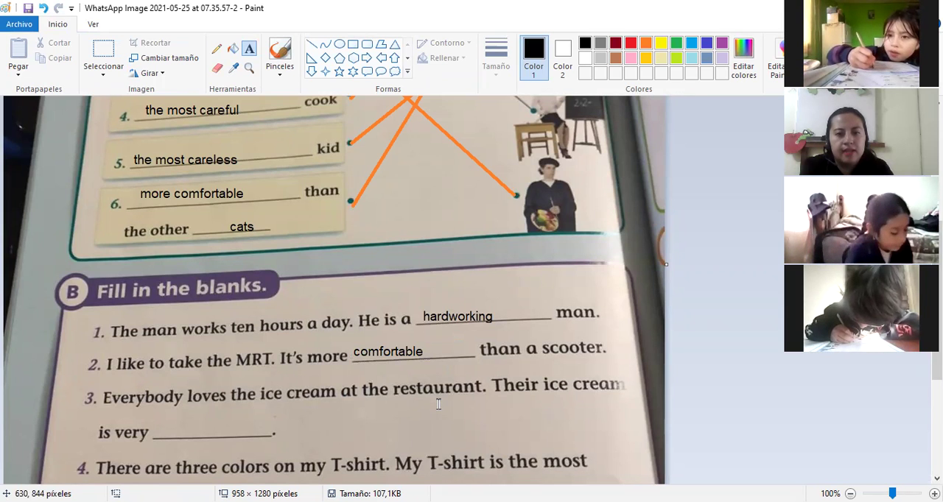
- Write 'popular' over the 'is very' blank of sentence 3
click(249, 49)
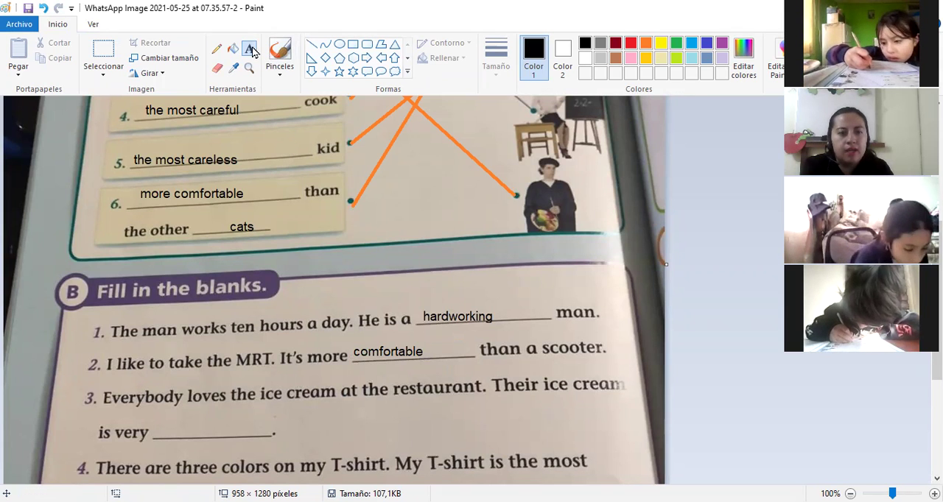
click(157, 431)
drag(157, 431, 272, 439)
text(popular)
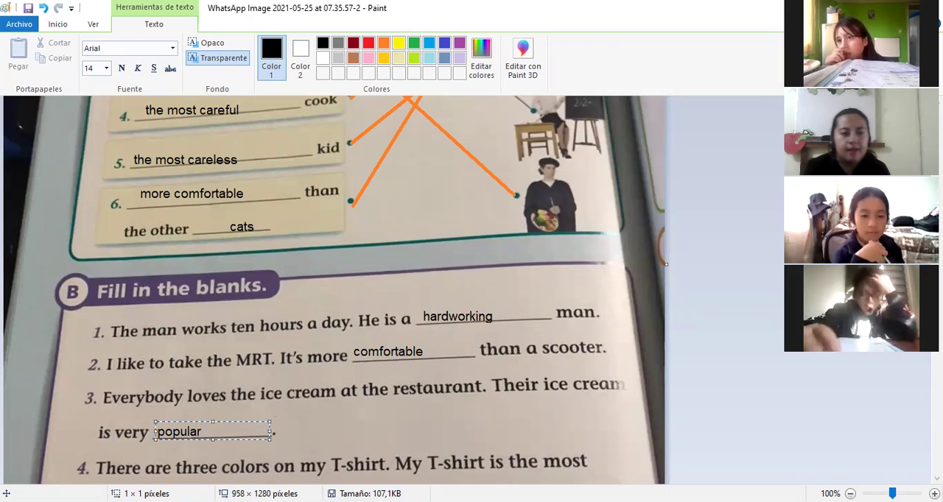
click(515, 427)
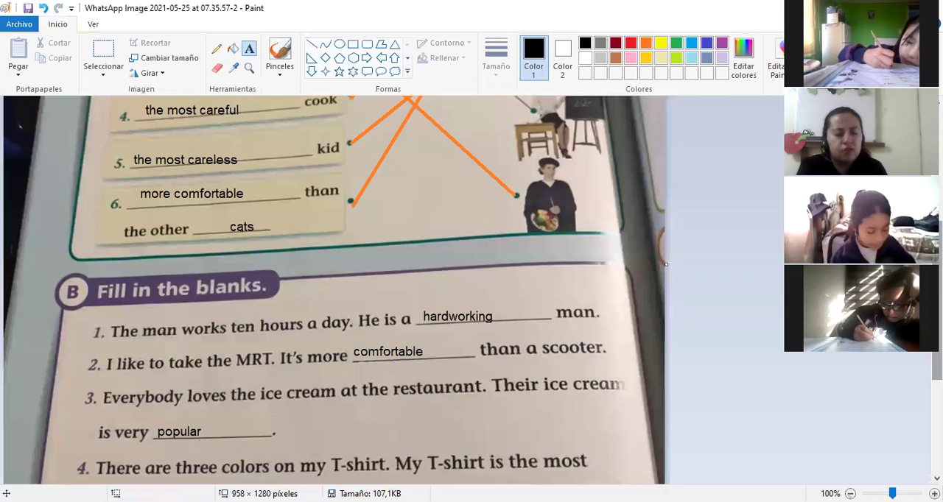
scroll(665, 263, up, 1)
scroll(664, 269, up, 2)
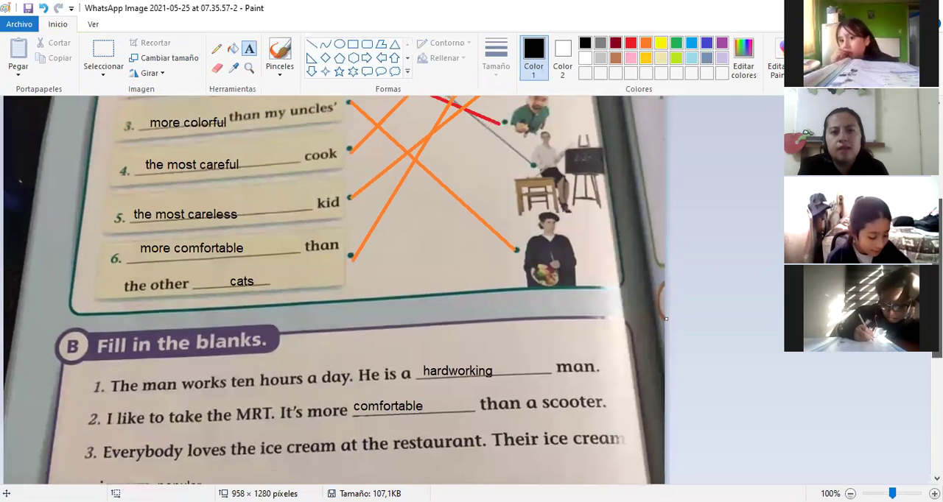
scroll(665, 269, up, 1)
scroll(665, 269, up, 2)
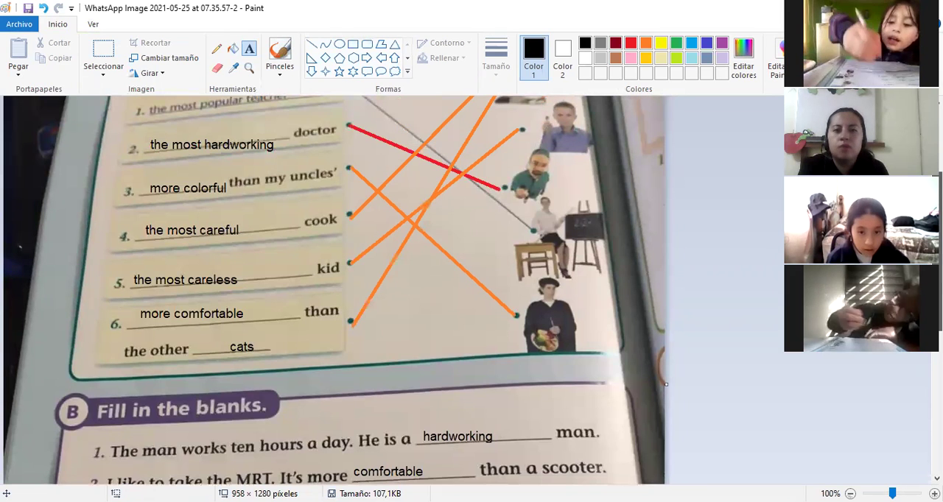
scroll(665, 276, down, 1)
scroll(665, 276, down, 1)
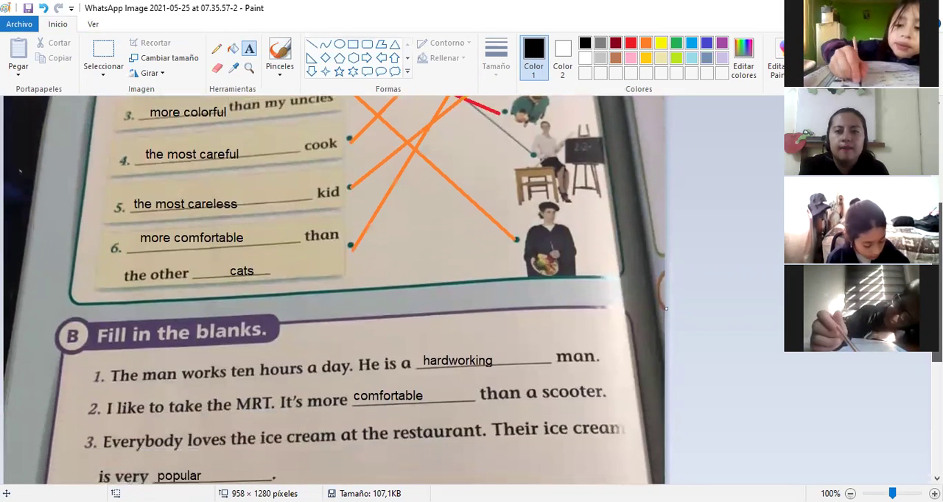
scroll(665, 277, down, 1)
scroll(665, 276, down, 2)
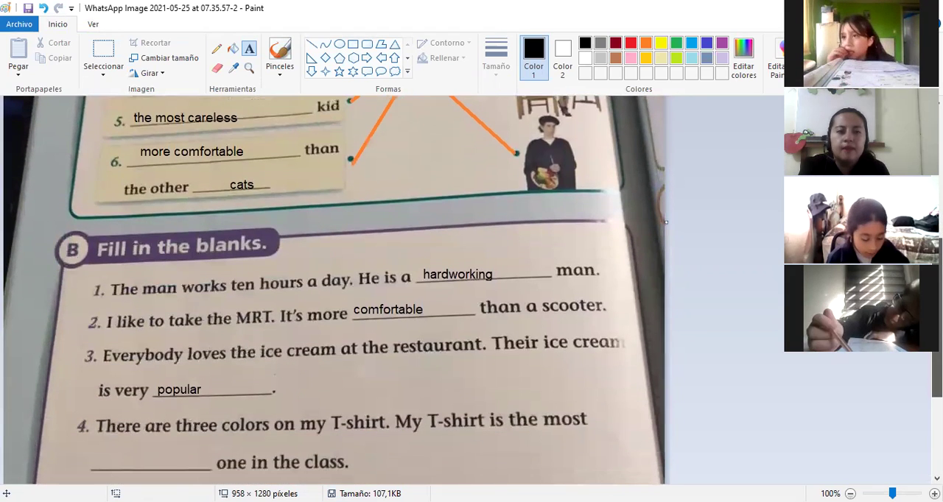
scroll(665, 223, down, 1)
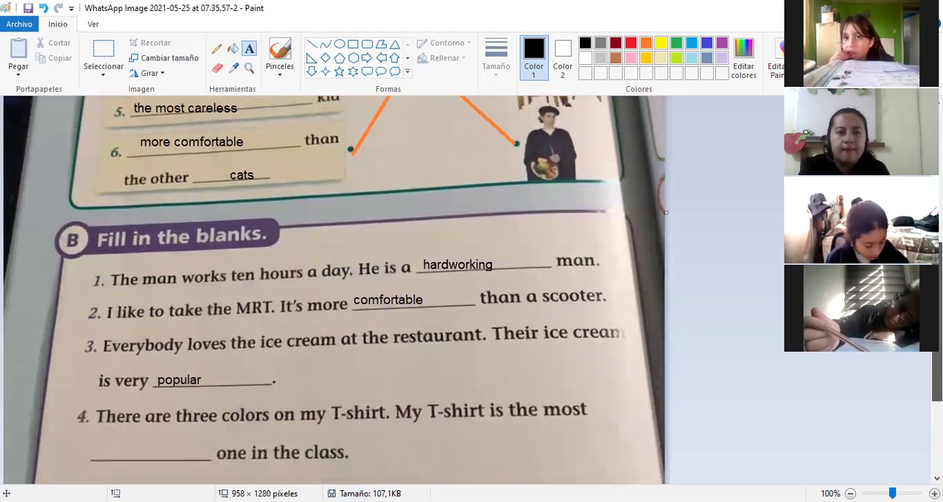
scroll(665, 212, up, 2)
scroll(664, 212, up, 1)
scroll(665, 213, up, 2)
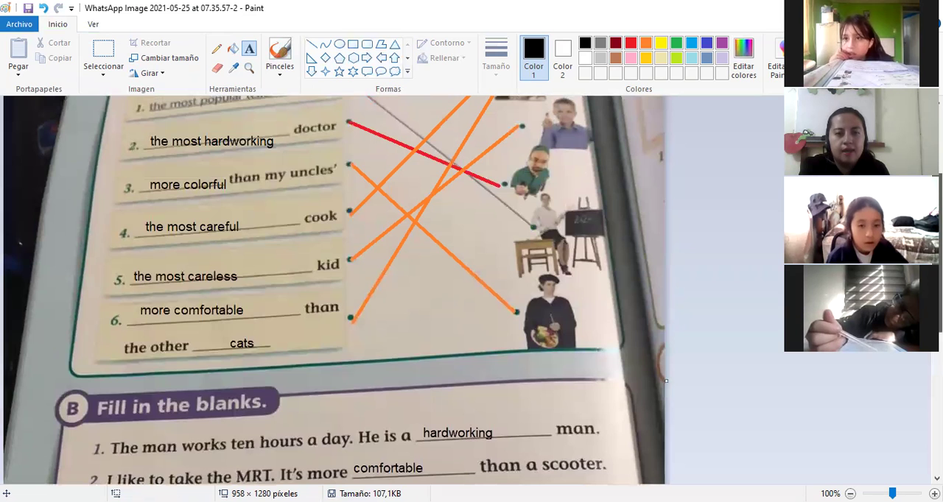
scroll(665, 381, up, 1)
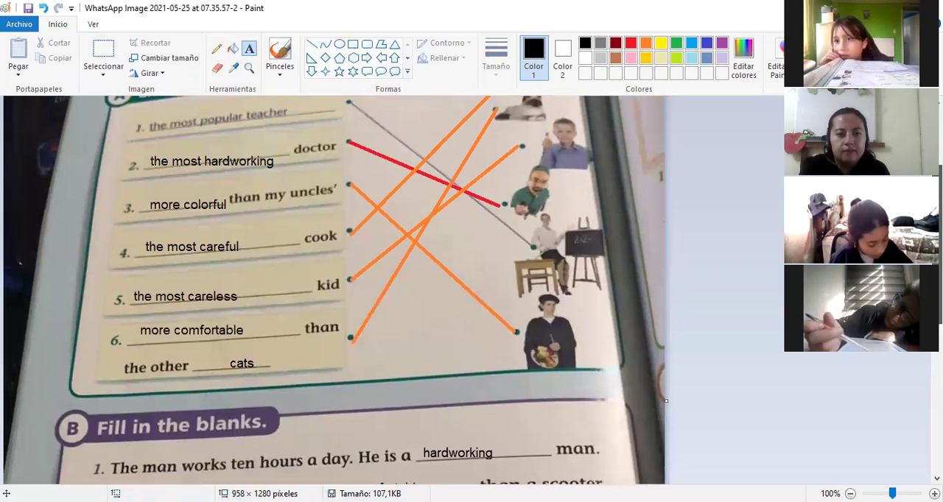
scroll(665, 401, down, 3)
scroll(665, 295, down, 2)
scroll(665, 221, down, 1)
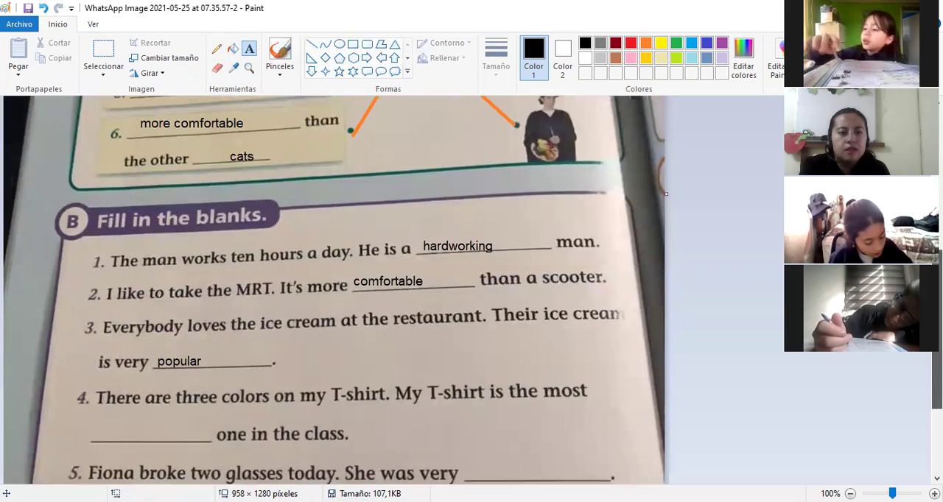
scroll(665, 194, down, 2)
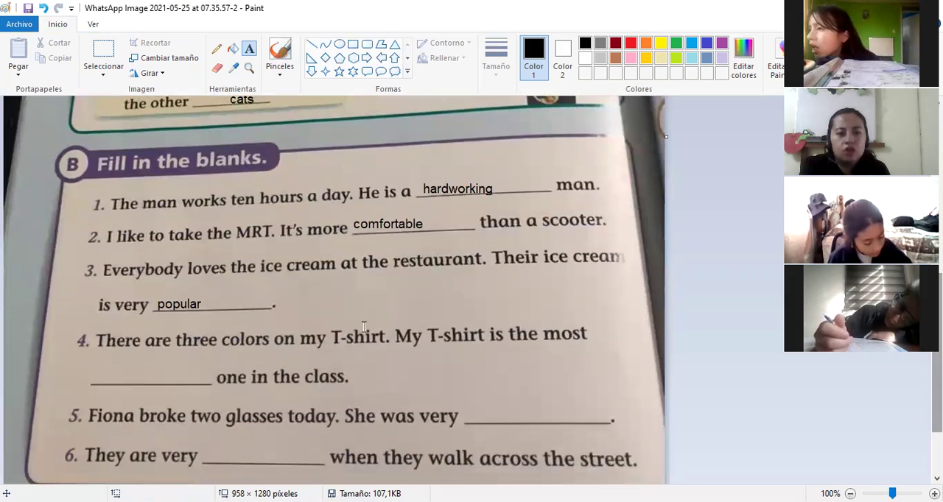
- Add a text box over sentence 4's blank and type 'colorful'
click(249, 48)
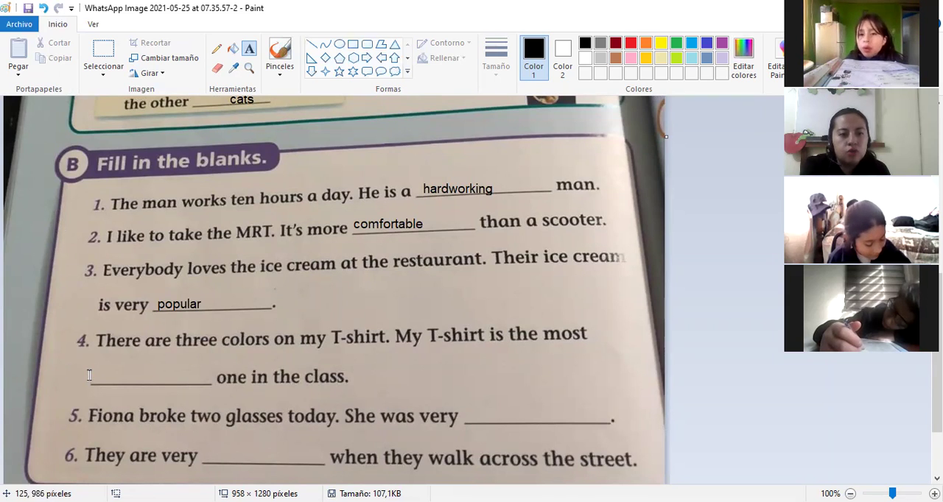
drag(88, 374, 199, 380)
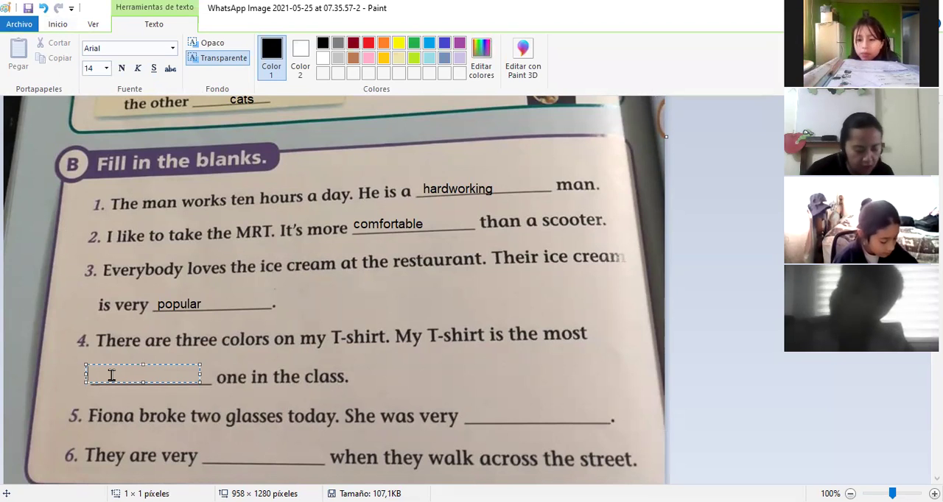
text(colorf)
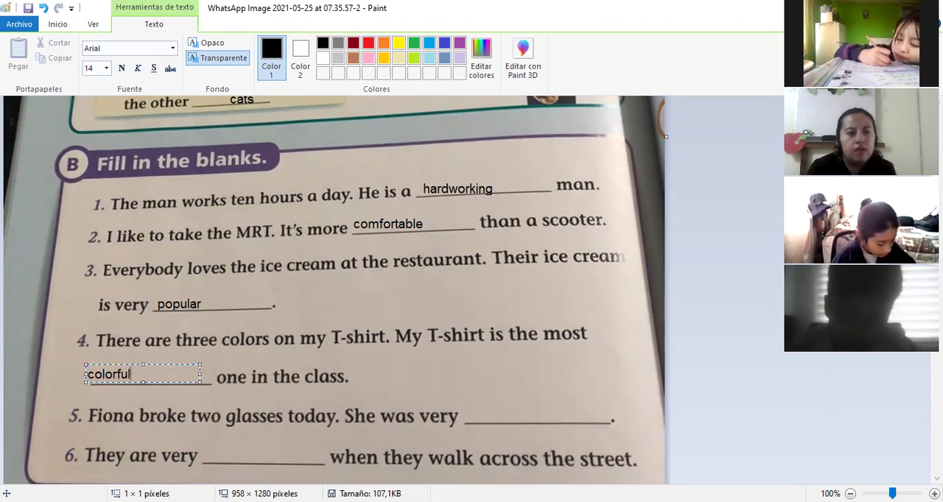
text(ul)
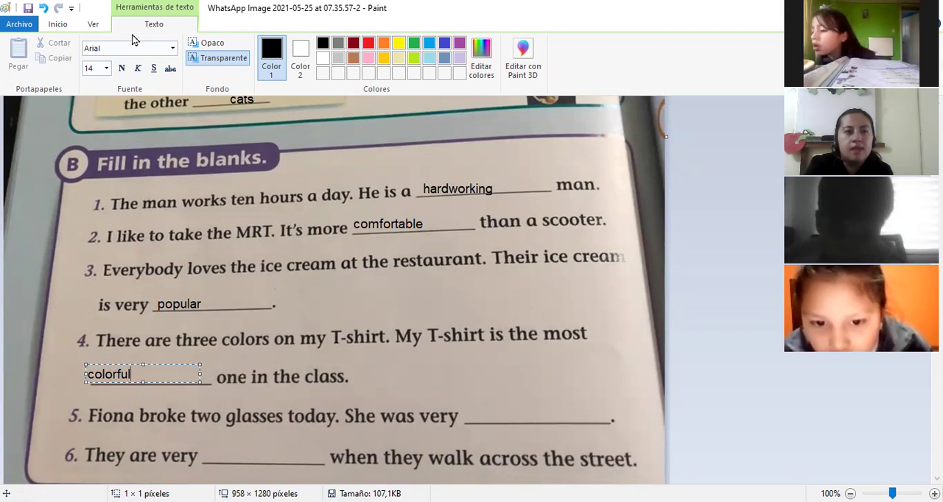
- Write 'careless' on blank 5 and 'careful' on blank 6, committing both
click(486, 415)
click(507, 415)
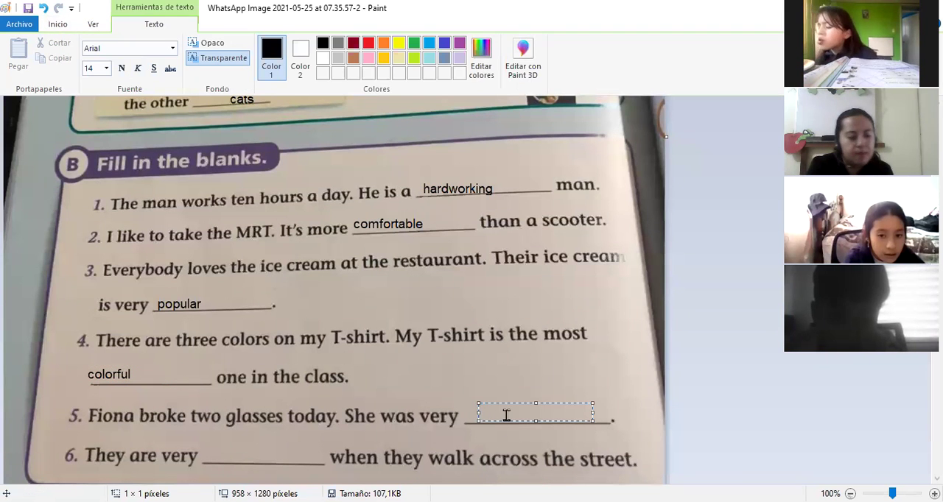
text(careless)
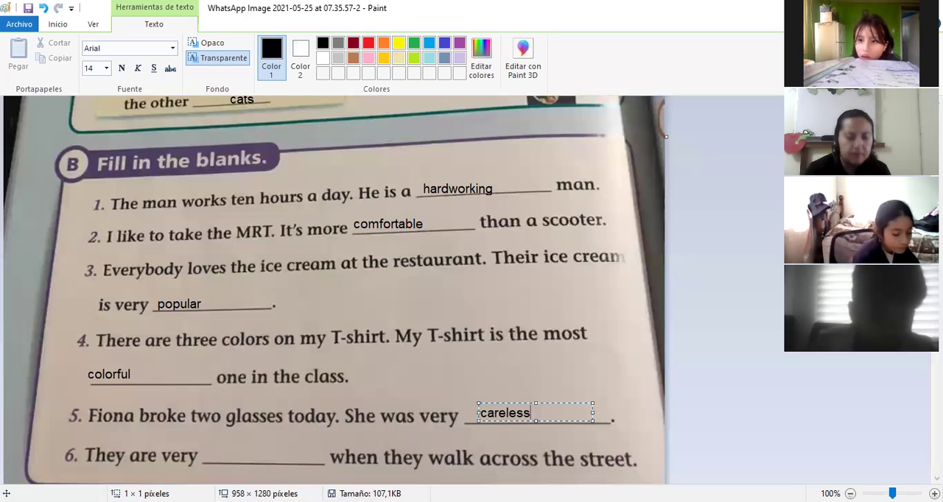
click(220, 450)
click(220, 451)
text(careful)
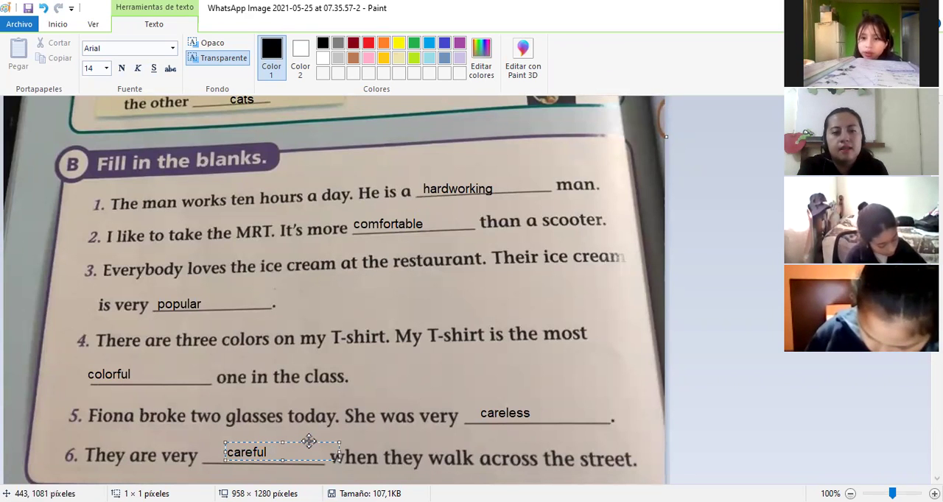
click(553, 418)
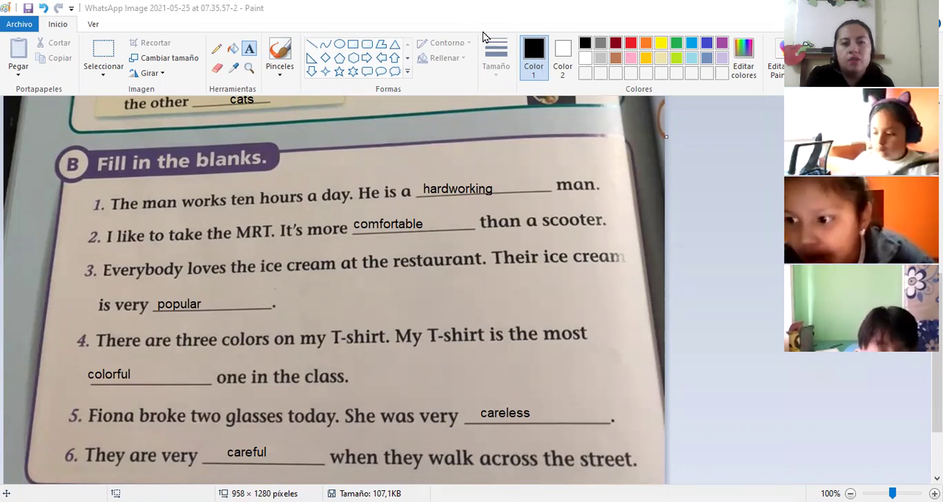
- Discard the leftover empty text box using the right-click menu
right_click(517, 135)
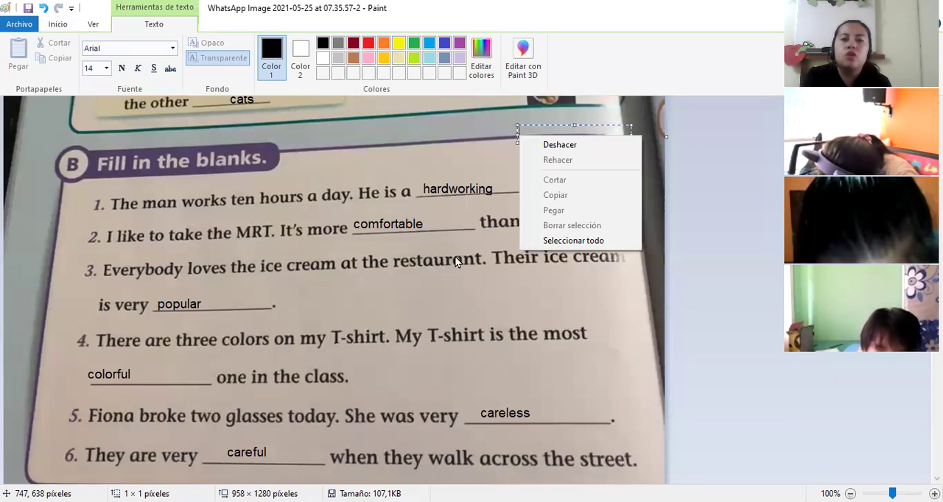
click(590, 357)
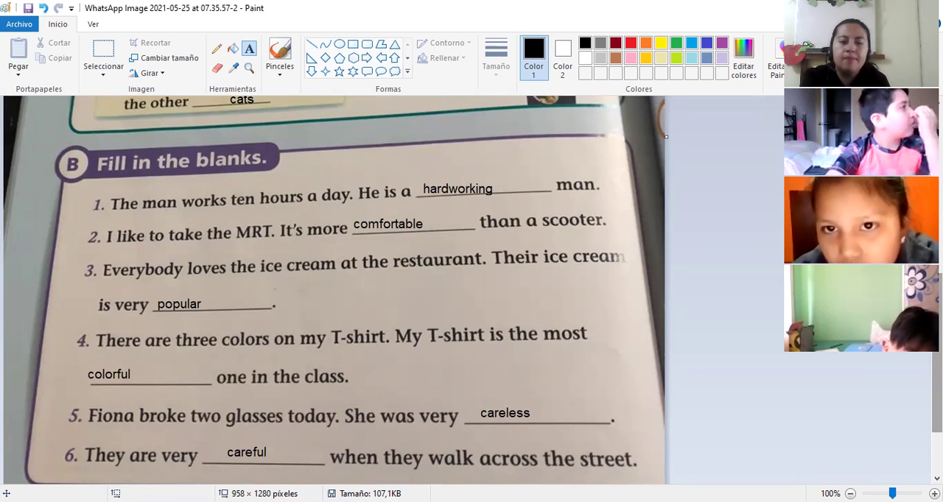
scroll(665, 136, down, 2)
scroll(665, 125, up, 1)
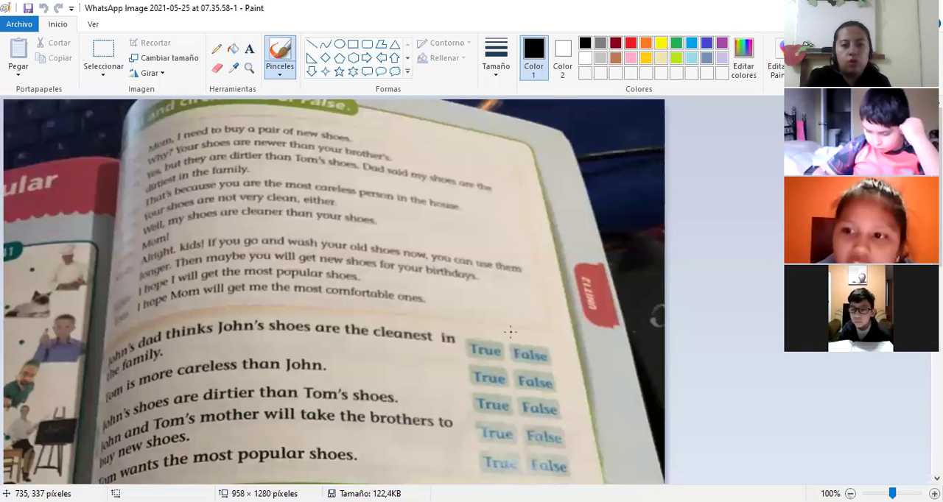
- Undo a freehand mark, then draw ovals around False on rows 1 and 2 and True on row 3
drag(511, 335, 549, 360)
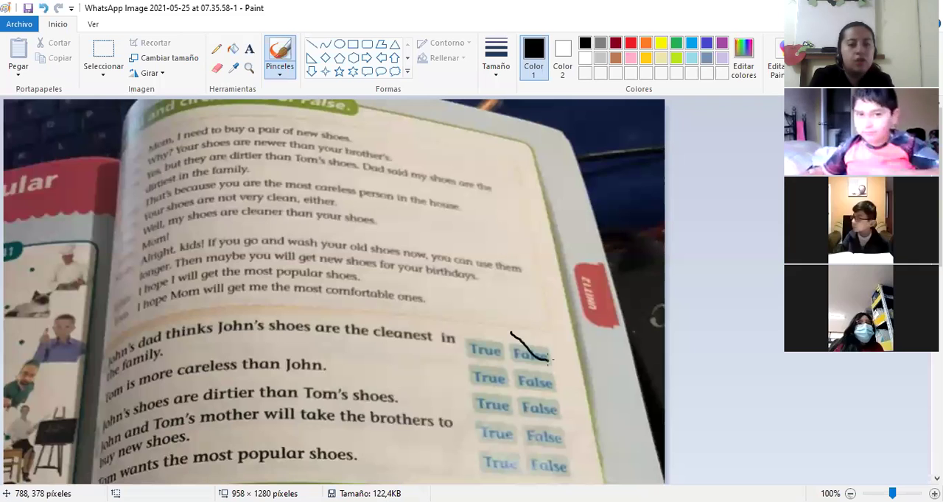
key(ctrl+z)
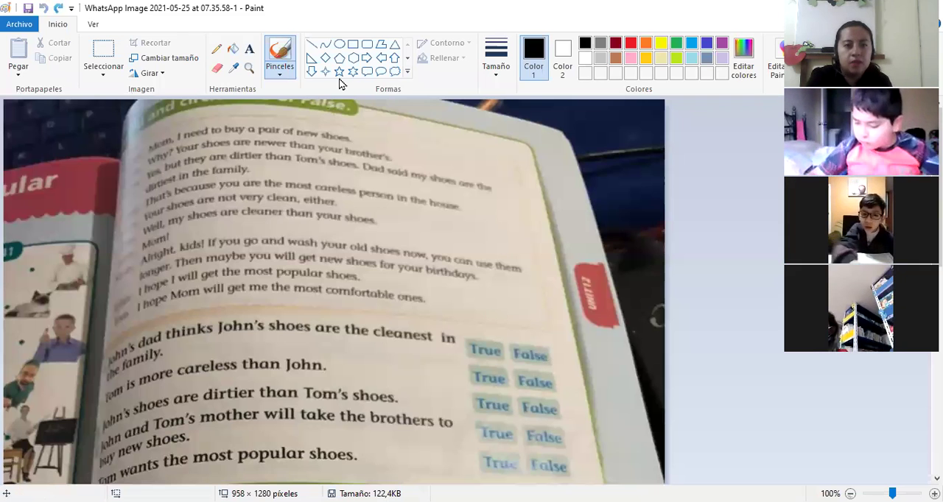
click(339, 44)
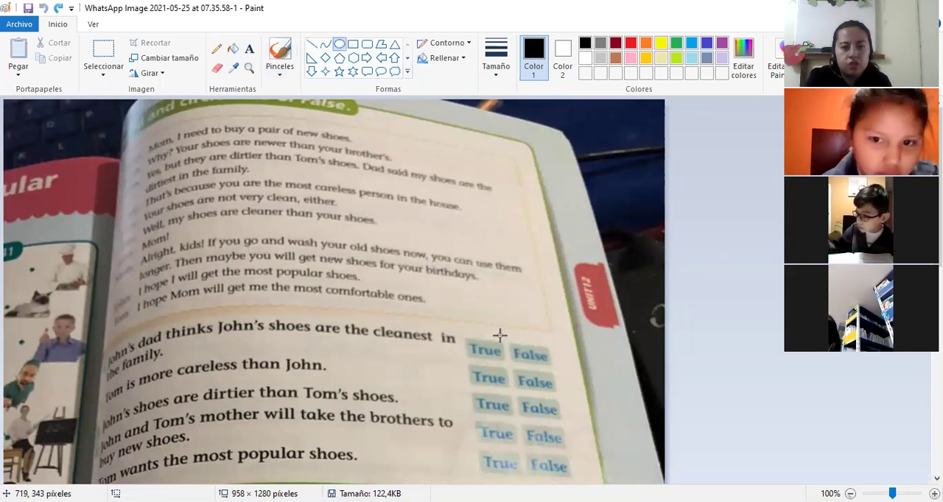
drag(499, 335, 566, 371)
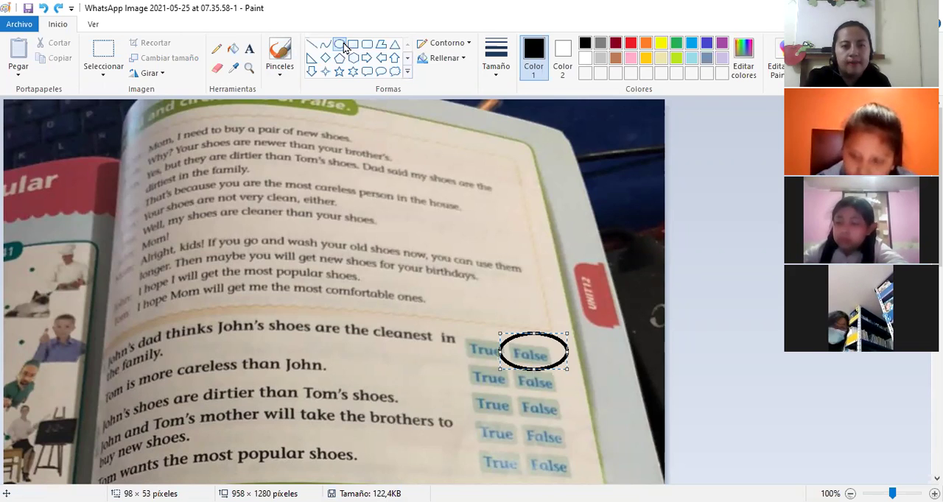
drag(513, 370, 573, 398)
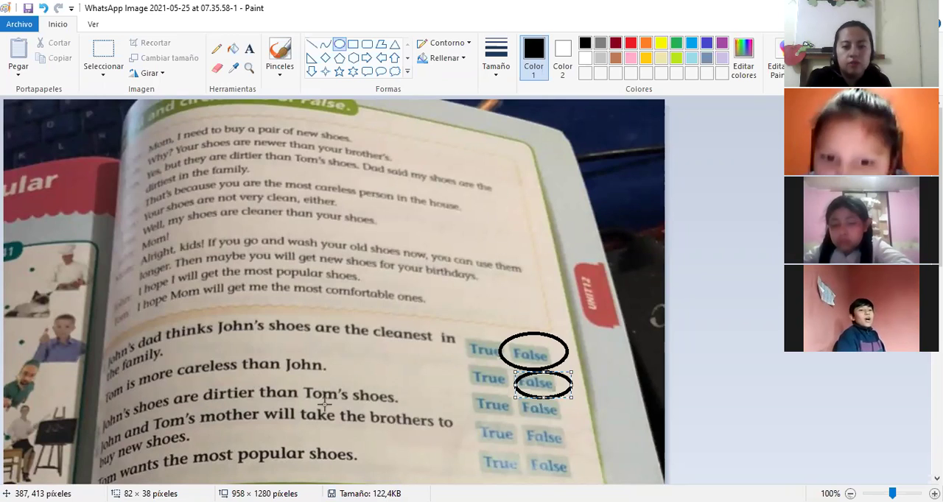
mouse_move(463, 386)
mouse_down()
mouse_move(522, 421)
mouse_move(521, 431)
mouse_move(521, 421)
mouse_move(491, 420)
mouse_up()
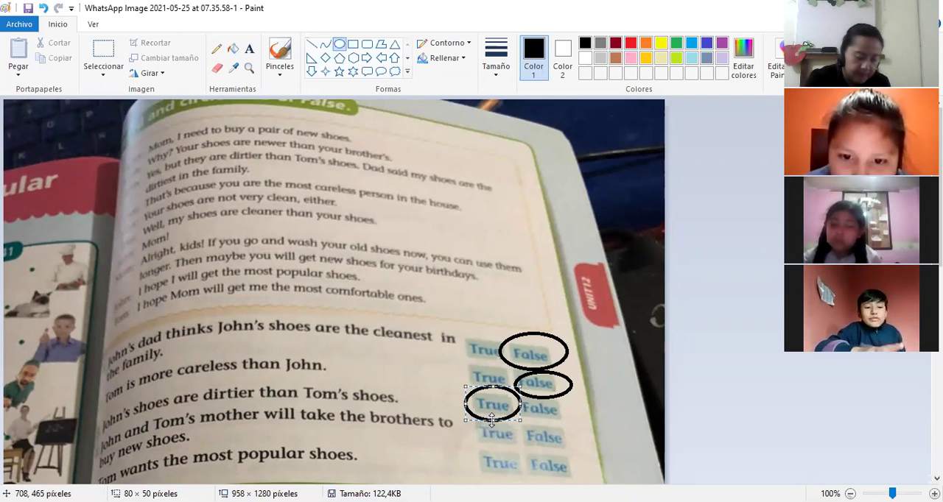
- Draw ovals around False in the fourth and fifth True/False rows
click(340, 45)
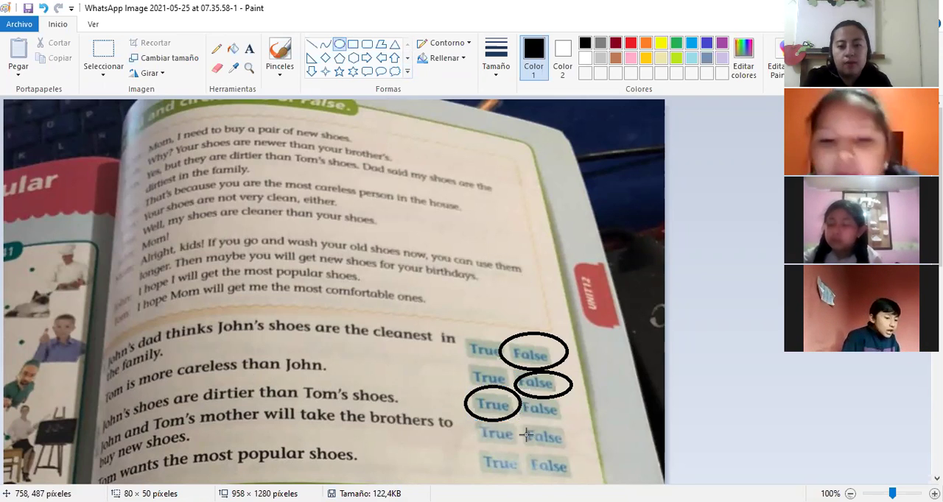
drag(523, 424, 576, 456)
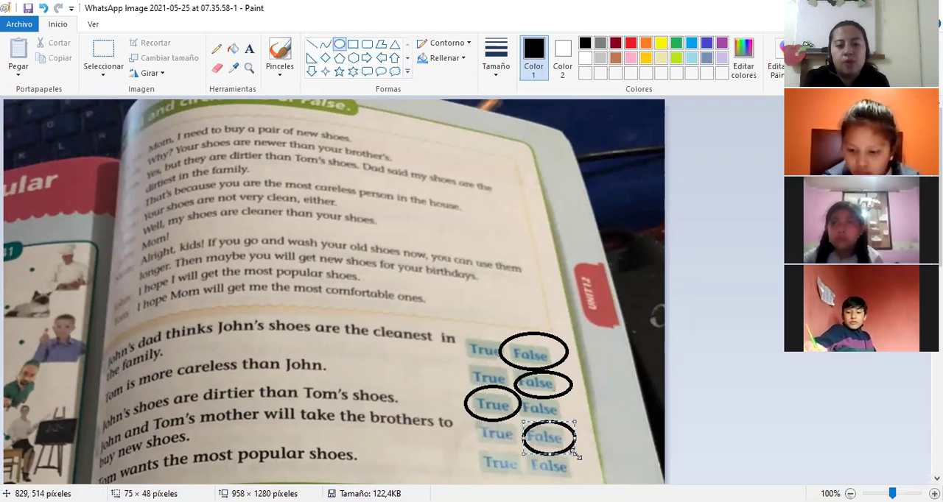
click(341, 46)
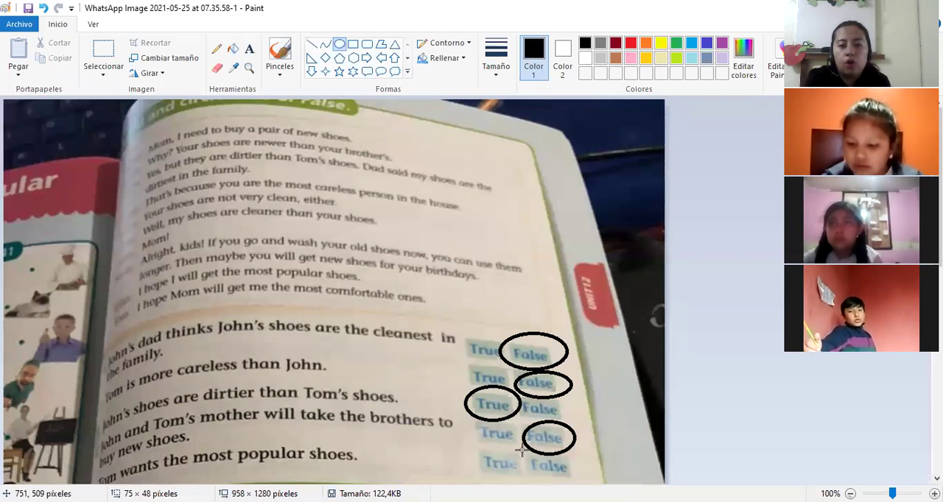
drag(521, 450, 577, 485)
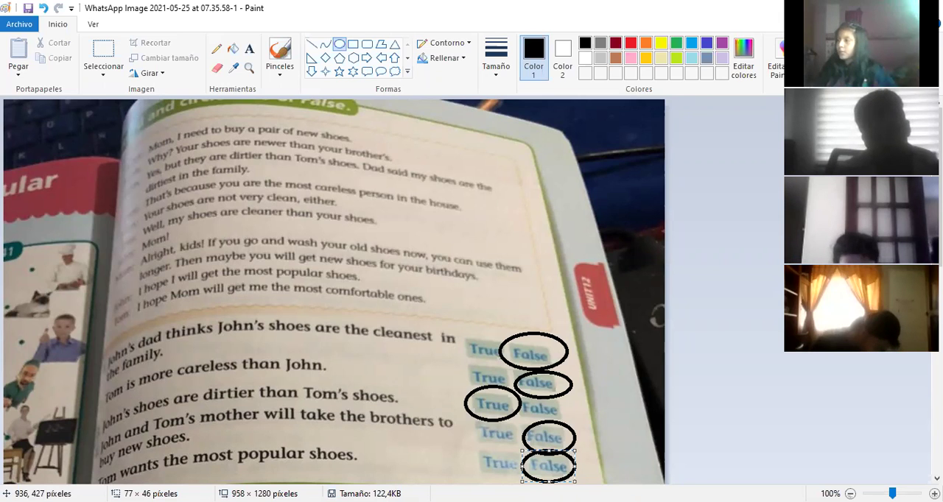
scroll(689, 315, down, 3)
scroll(690, 314, down, 2)
scroll(665, 351, down, 2)
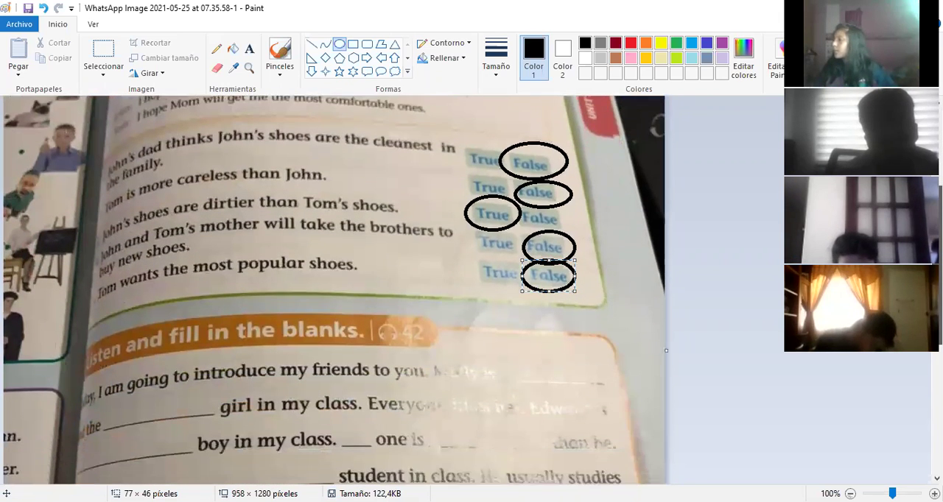
scroll(666, 350, down, 2)
scroll(665, 350, down, 1)
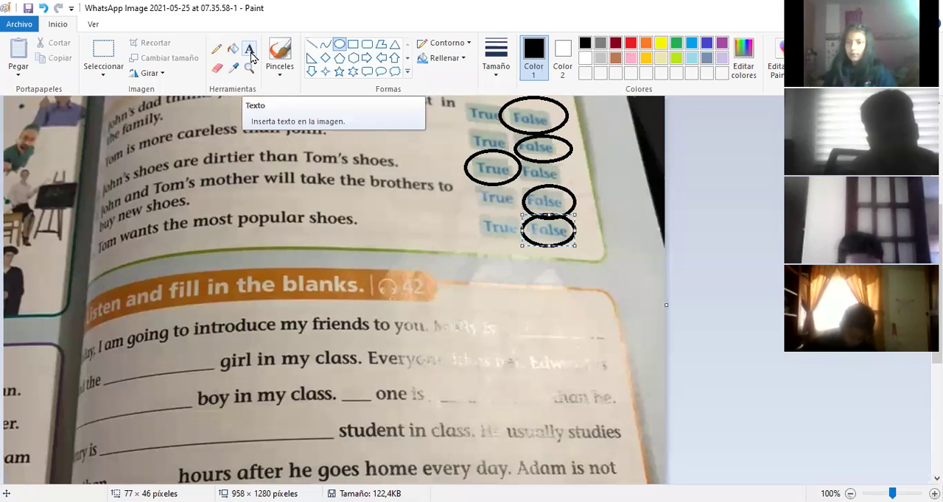
- Pick the Text tool and mark out a text box over the blank before 'girl in my class'
click(251, 52)
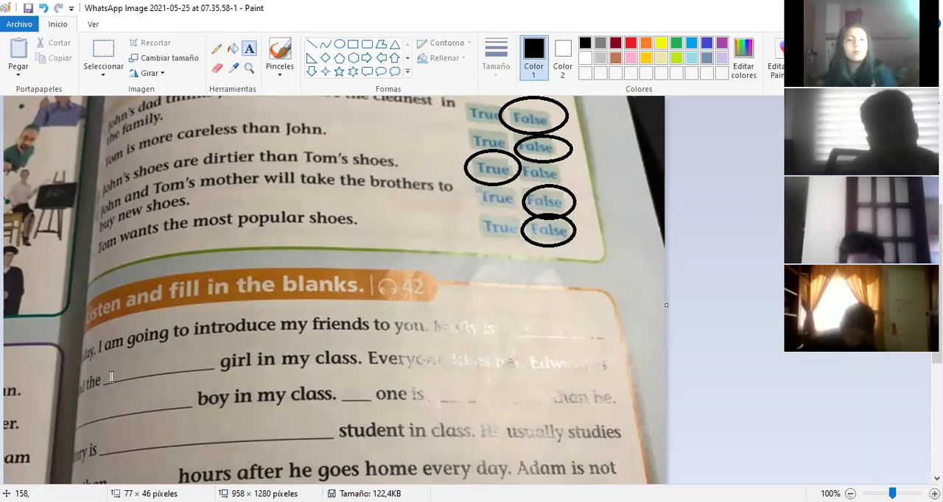
drag(111, 377, 224, 366)
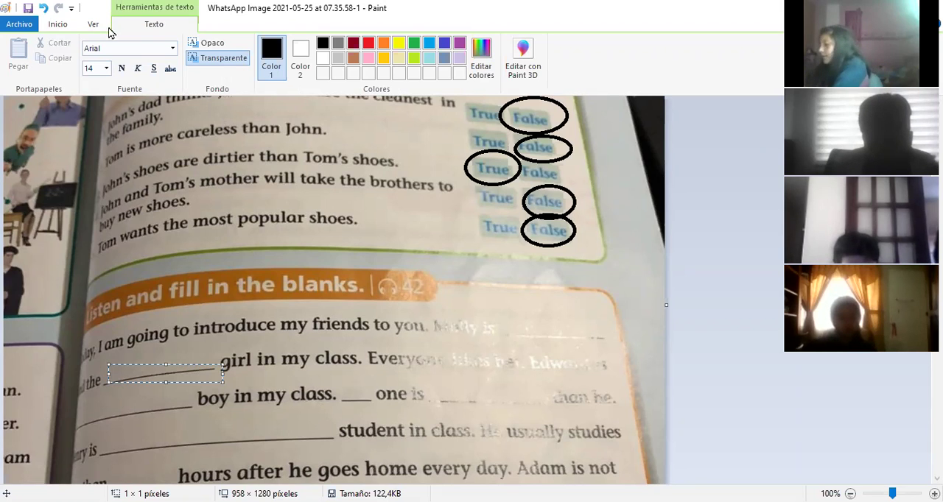
- Type 'the prettiest' on the blank before 'girl in my class', move it onto the line, and commit it
click(58, 24)
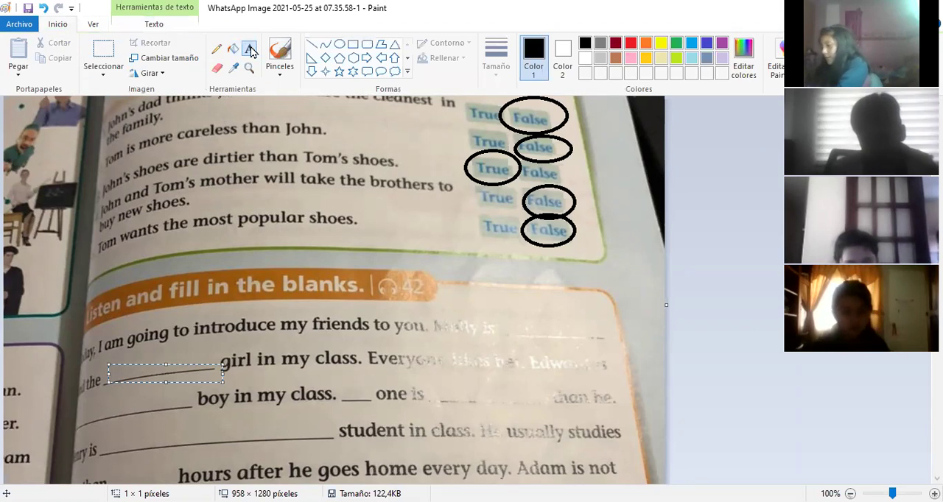
click(111, 372)
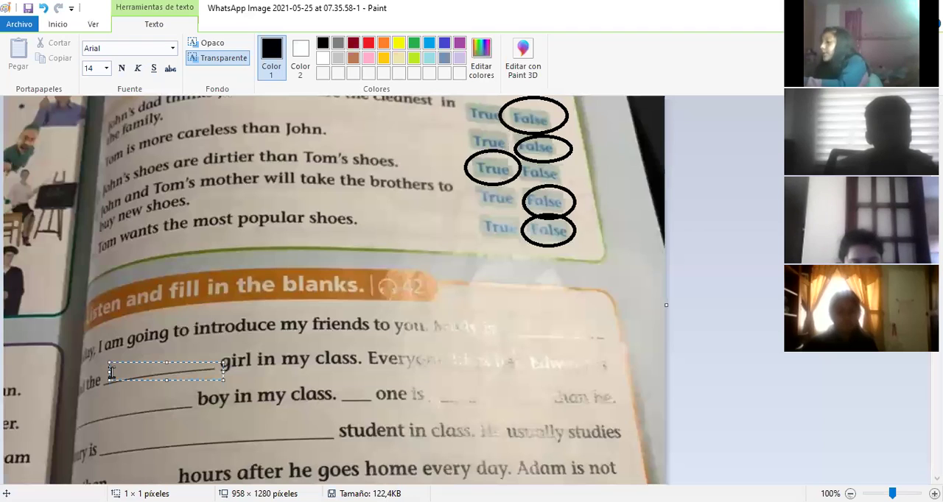
text(the pre)
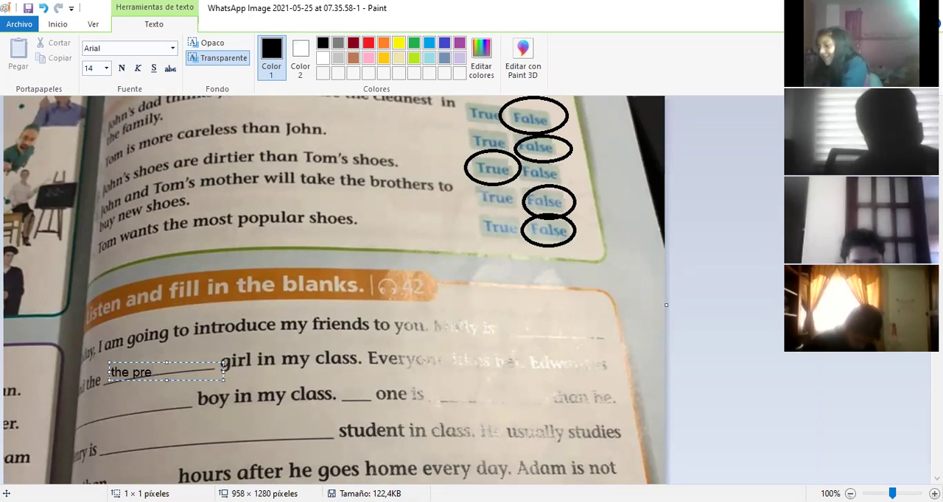
text(ttiest)
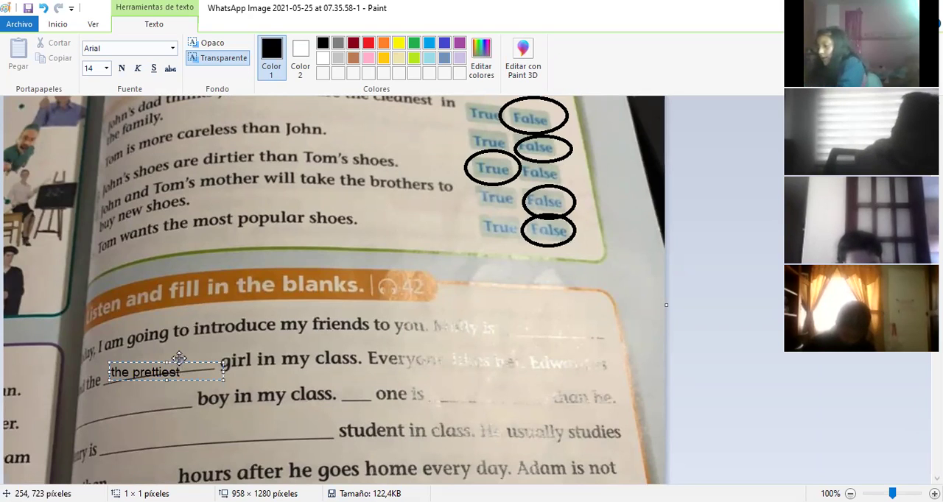
drag(179, 360, 179, 349)
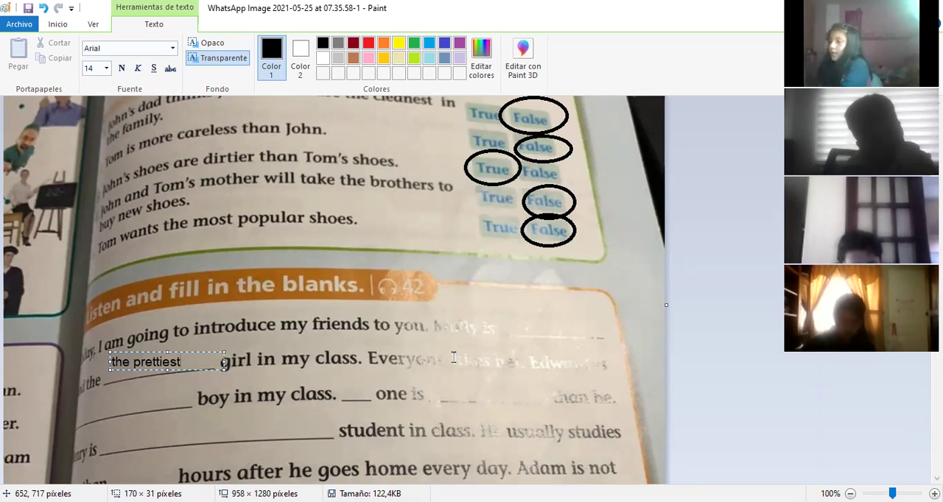
click(473, 217)
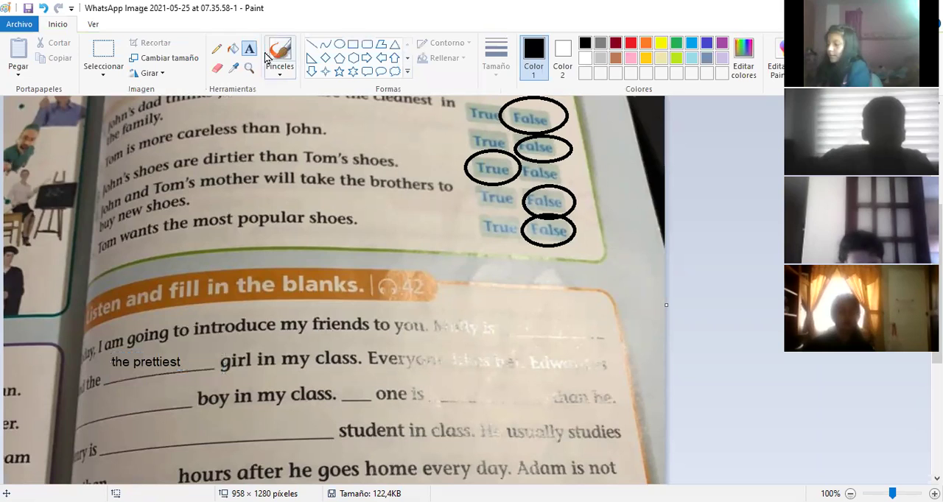
- Type 'most popular' on the blank after 'Molly is' and commit it
click(516, 324)
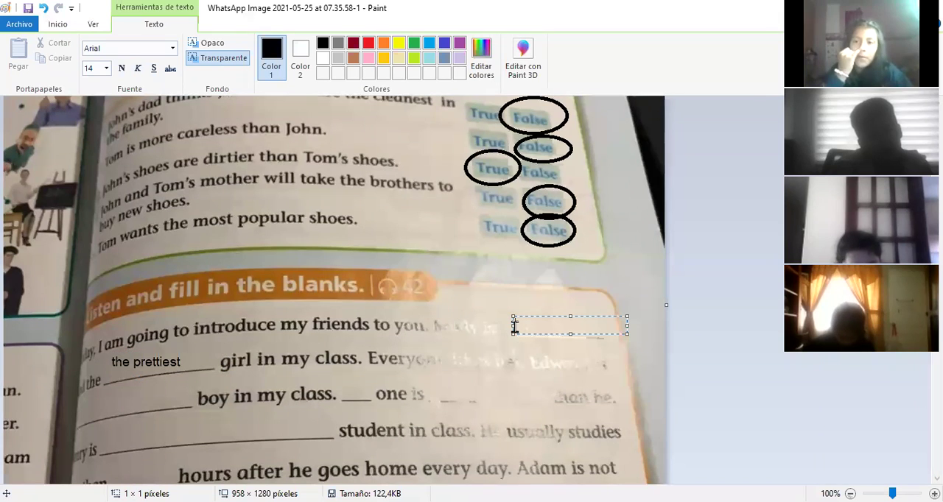
text(most popular)
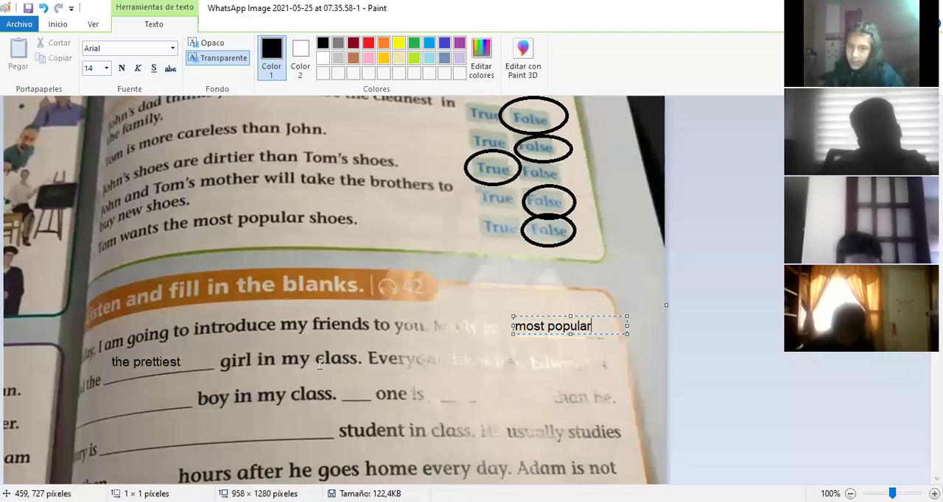
click(83, 405)
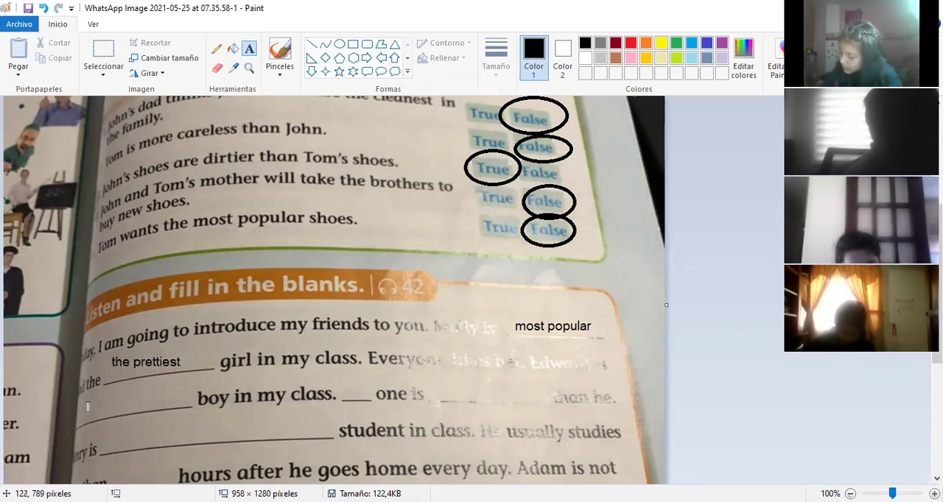
- Place 'the most handsome' on one line on the blank before 'boy in my class'
drag(86, 414, 193, 405)
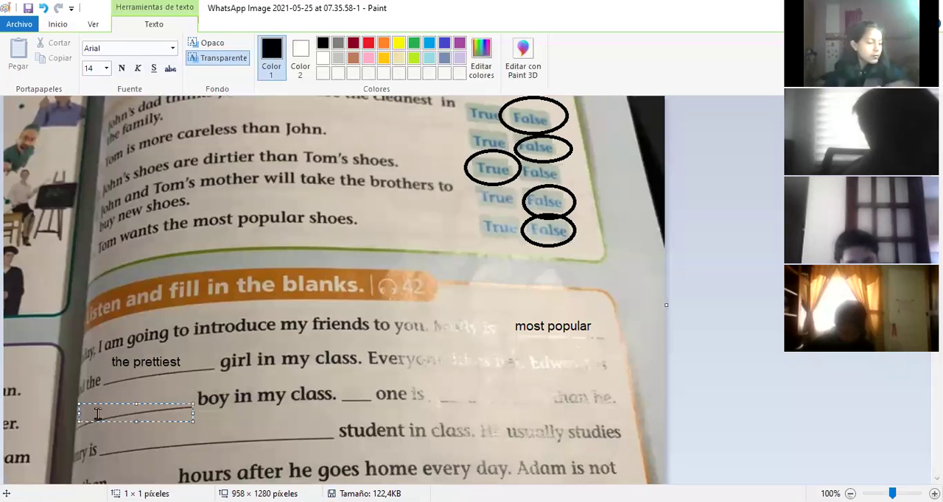
text(the most)
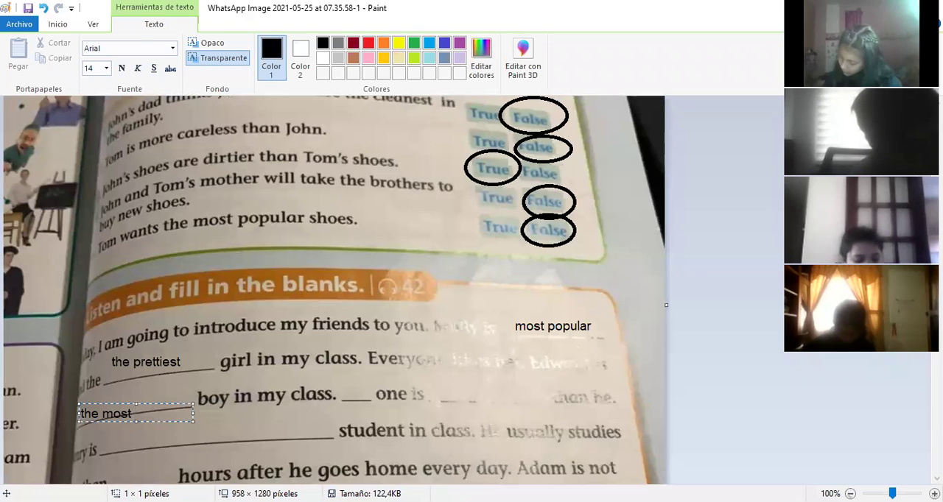
text( han)
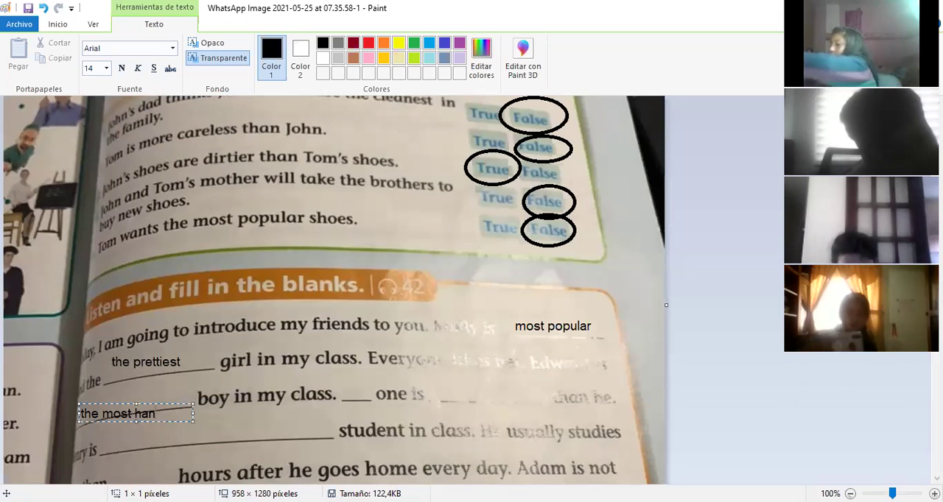
text(dsome)
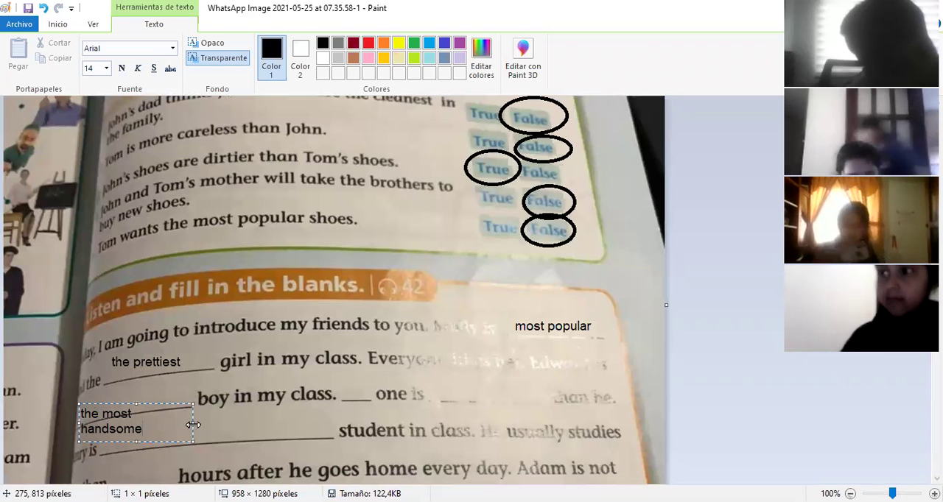
drag(193, 426, 247, 425)
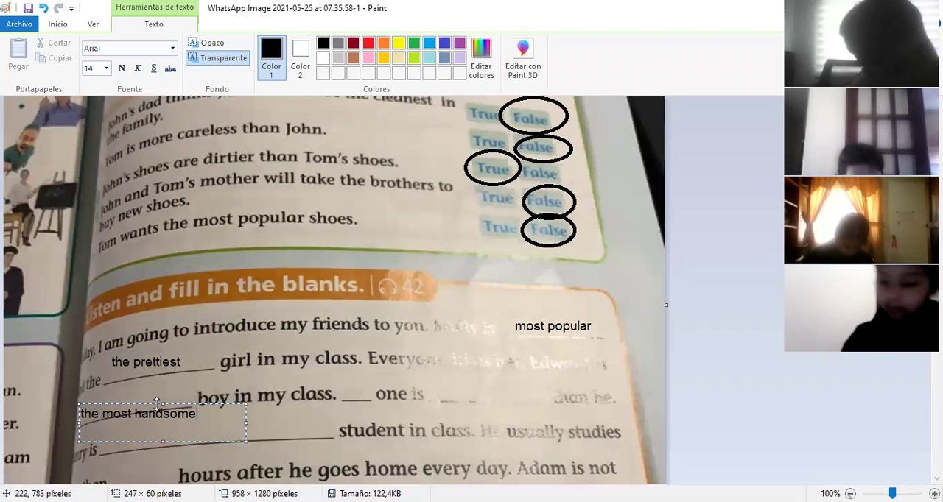
drag(157, 404, 155, 389)
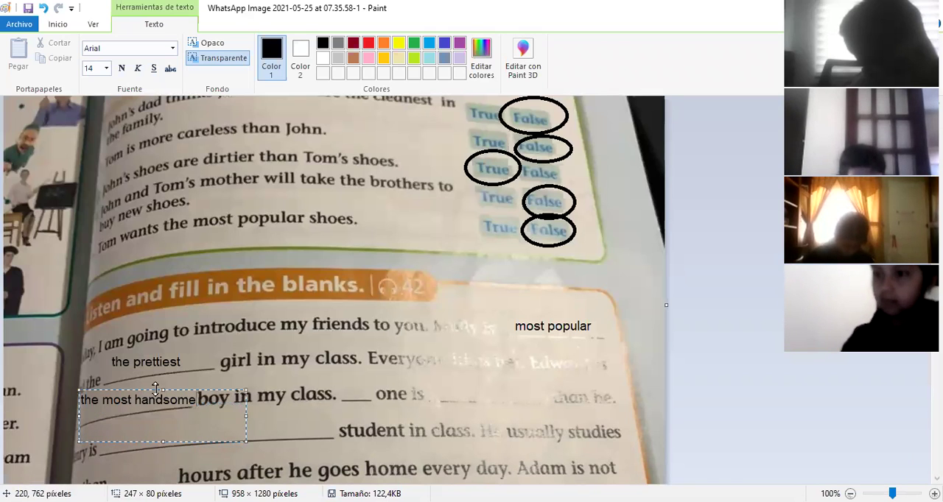
click(282, 421)
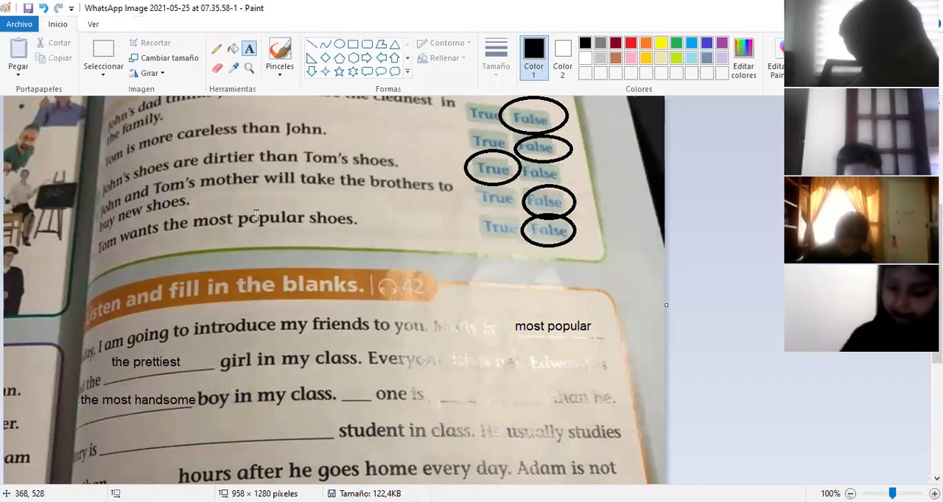
- Write 'No' on the blank before 'one is' and commit it
click(251, 50)
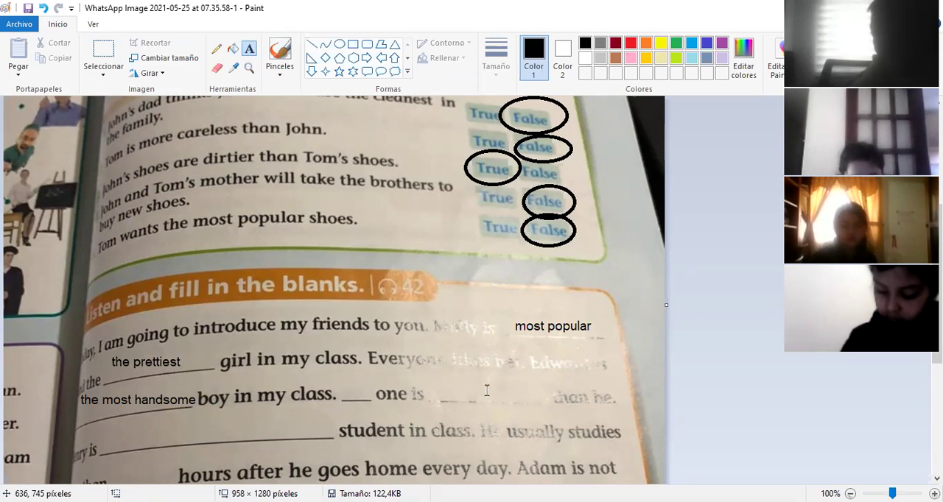
drag(346, 381, 463, 400)
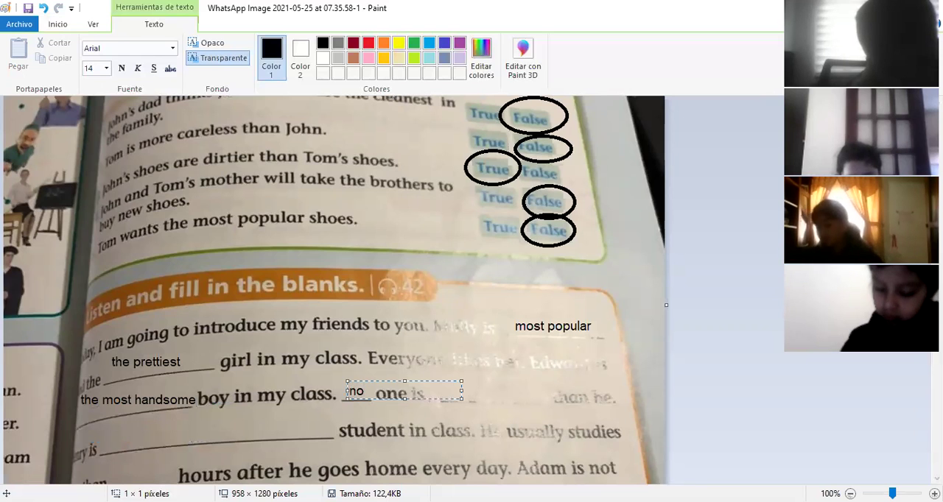
text(No)
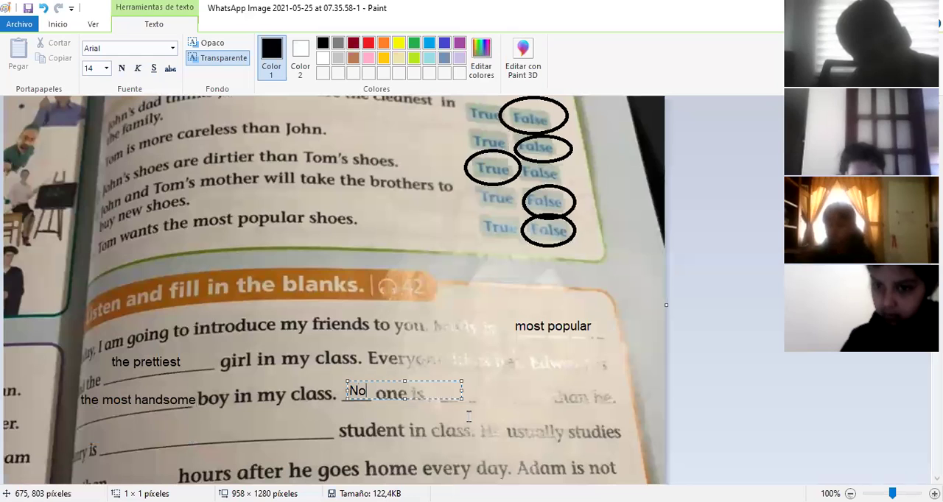
click(692, 412)
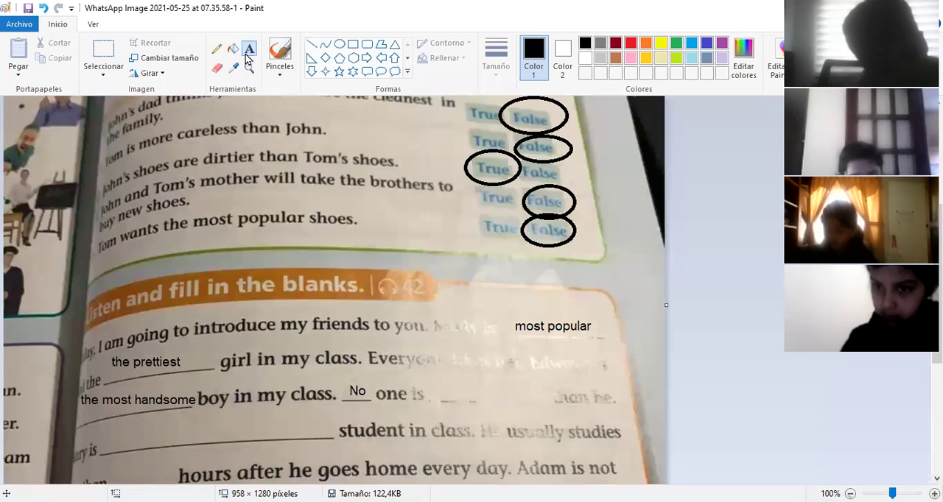
- Write 'more handsome' on the blank after 'No one is' and commit it
click(441, 395)
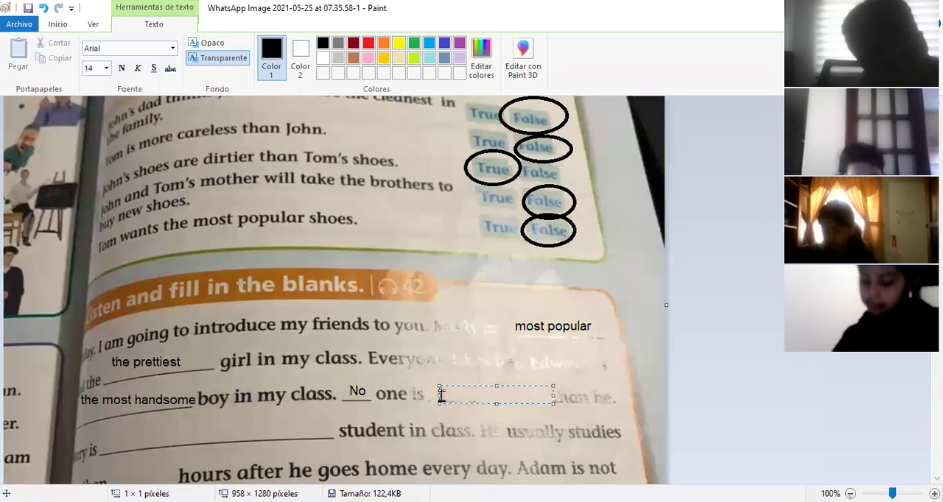
text(more han)
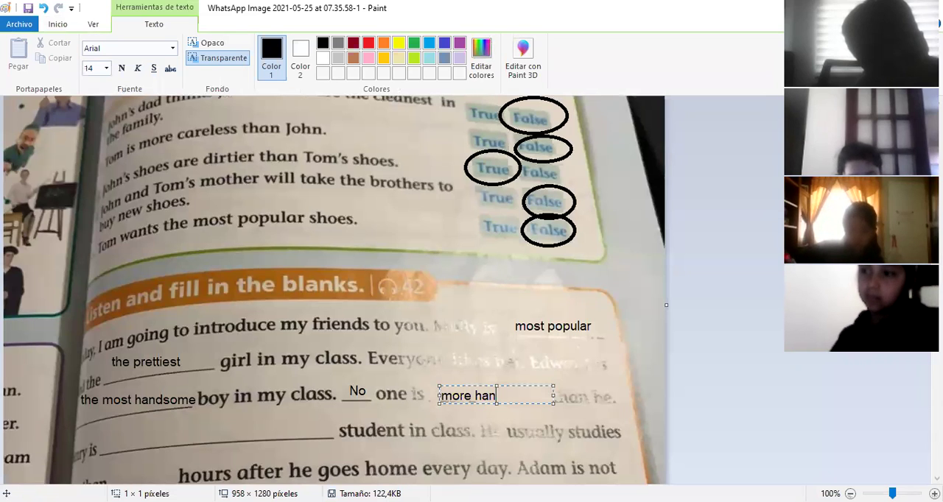
text(dsome)
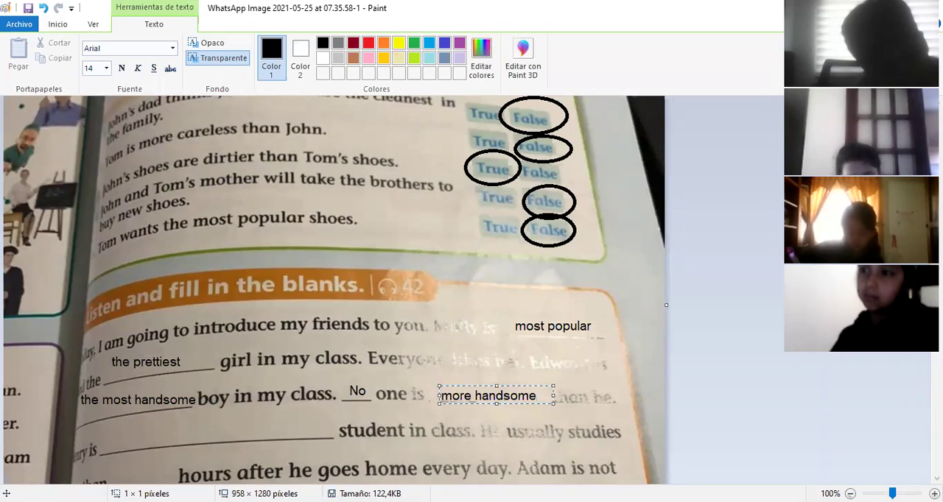
click(139, 433)
click(250, 49)
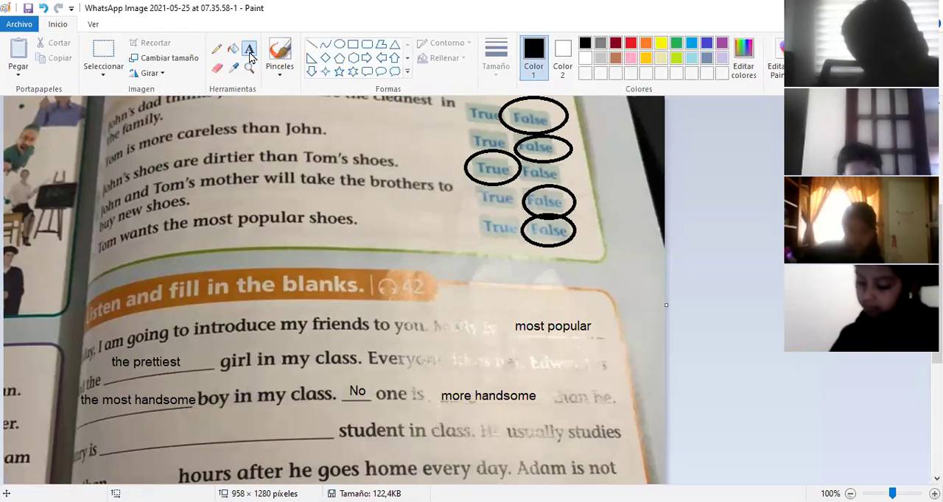
- Fit 'the most hardworking' on one line before 'student in class' by enlarging its text box
click(108, 446)
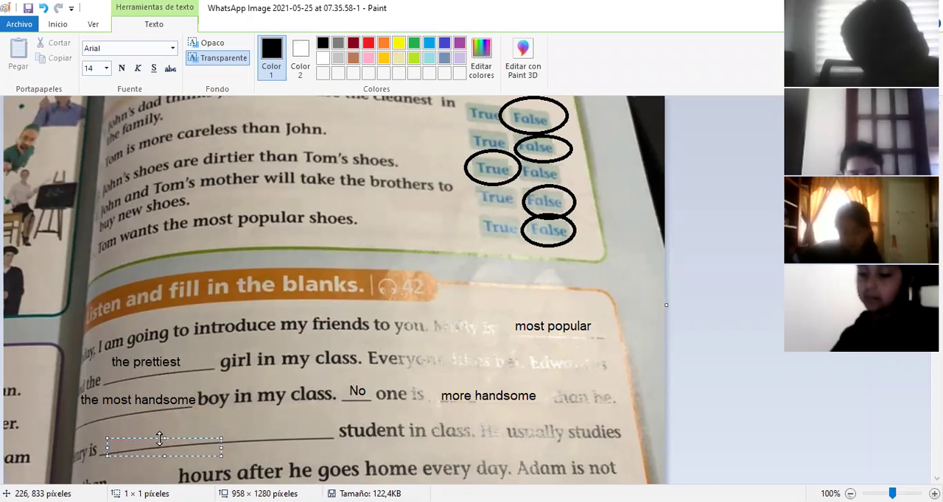
drag(160, 439, 160, 421)
text(the most)
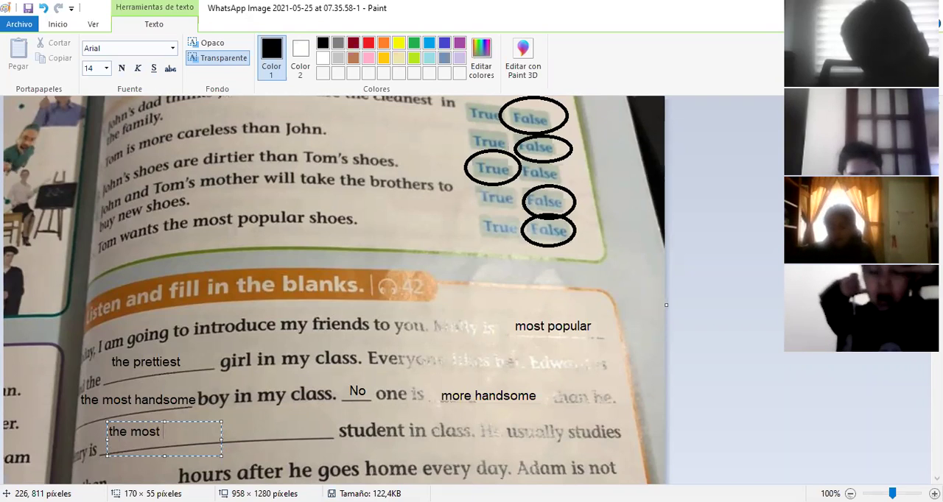
text(hardworking)
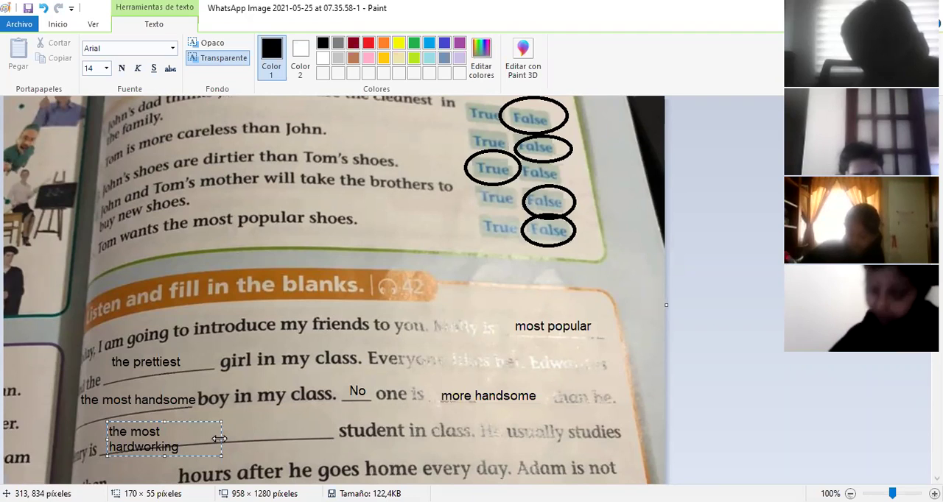
drag(220, 440, 240, 440)
click(483, 448)
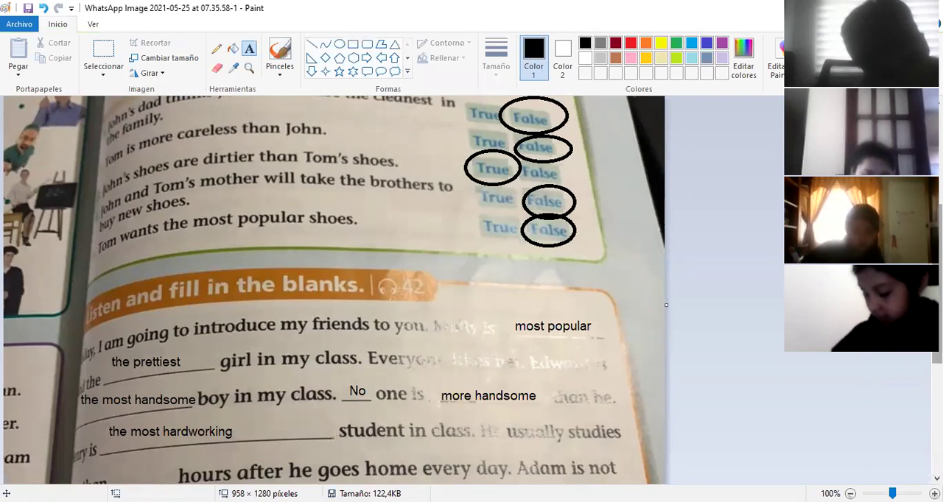
scroll(666, 305, down, 2)
scroll(666, 304, down, 2)
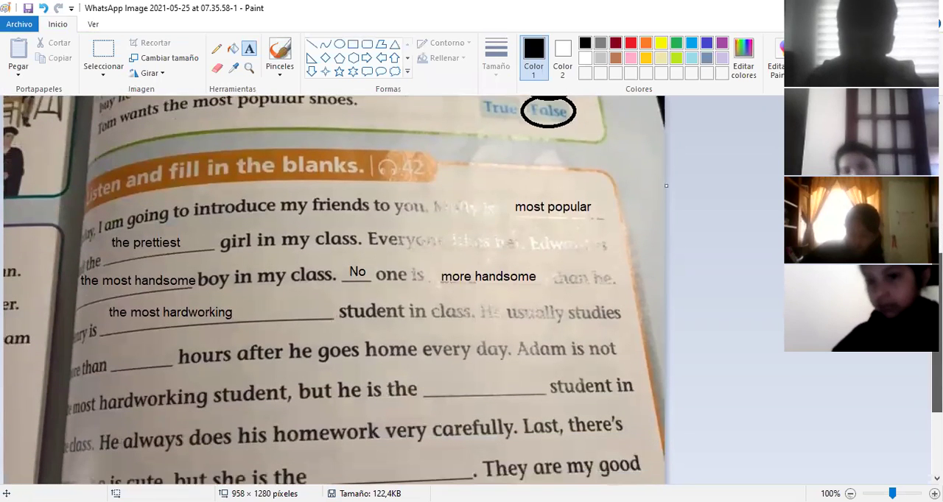
scroll(666, 305, down, 1)
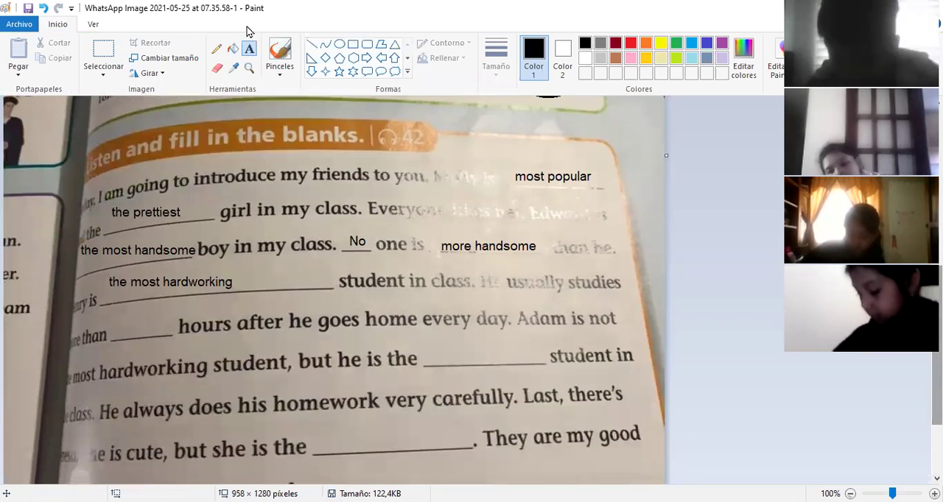
- Type 'three' on the blank before 'hours after he goes home' and commit it
click(249, 49)
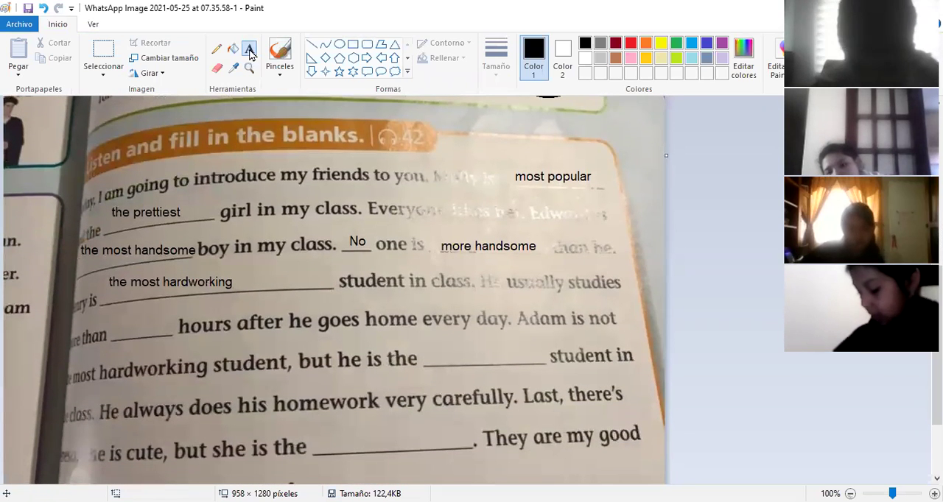
click(124, 329)
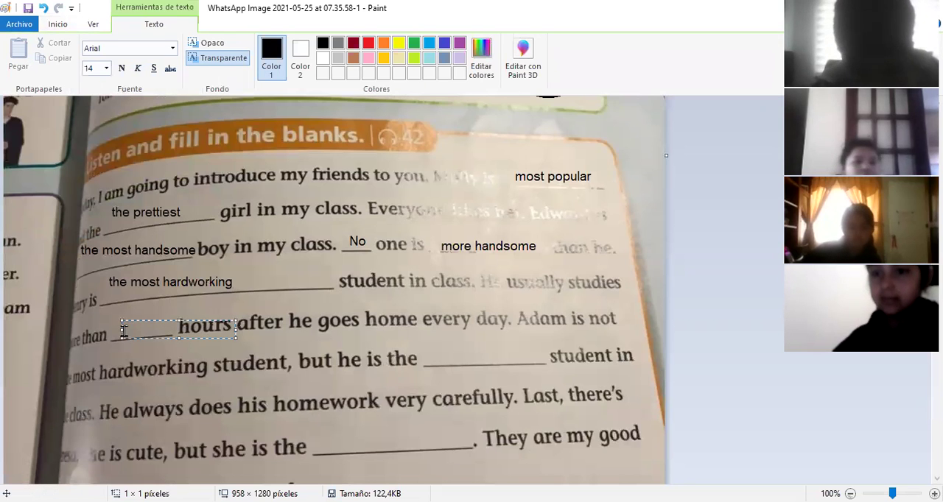
text(three)
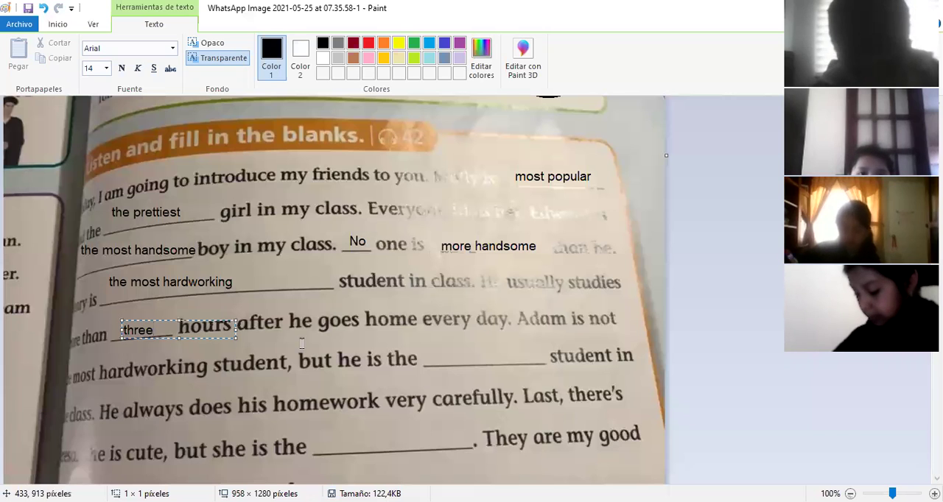
click(428, 356)
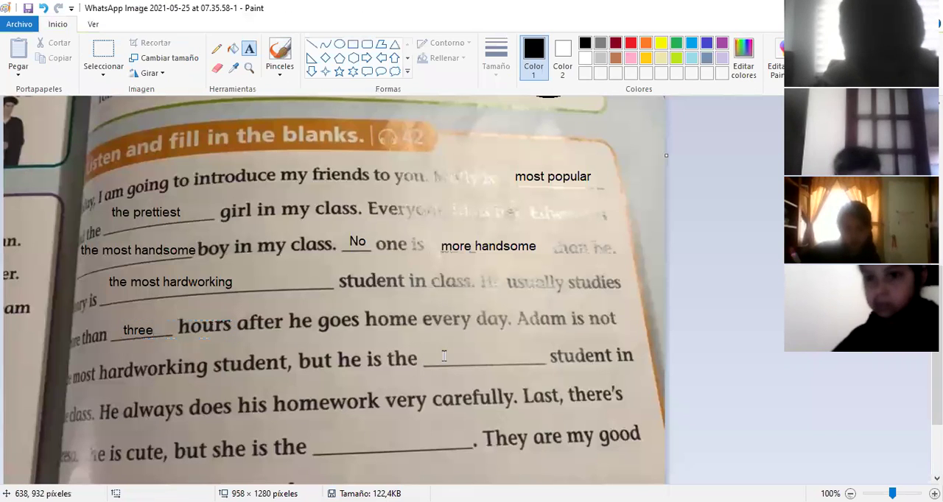
- Type 'most careful' on the blank after 'but he is the' and commit it
click(428, 356)
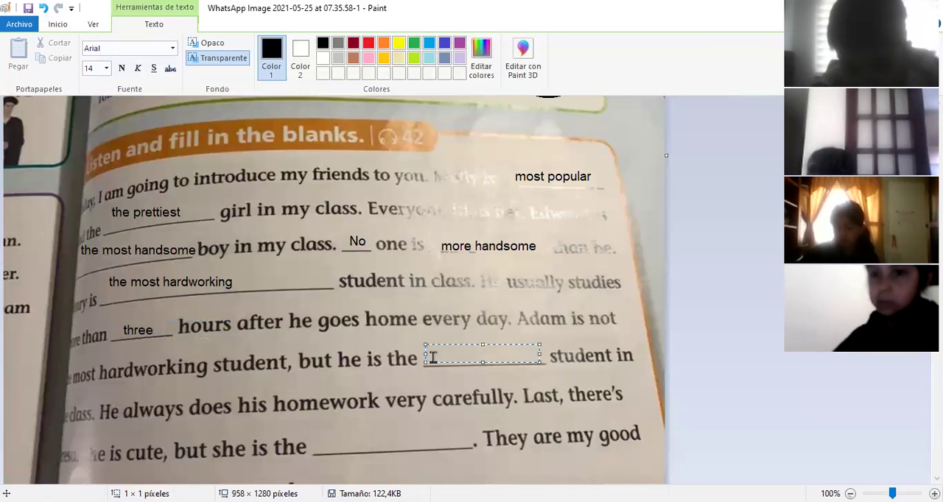
text(most )
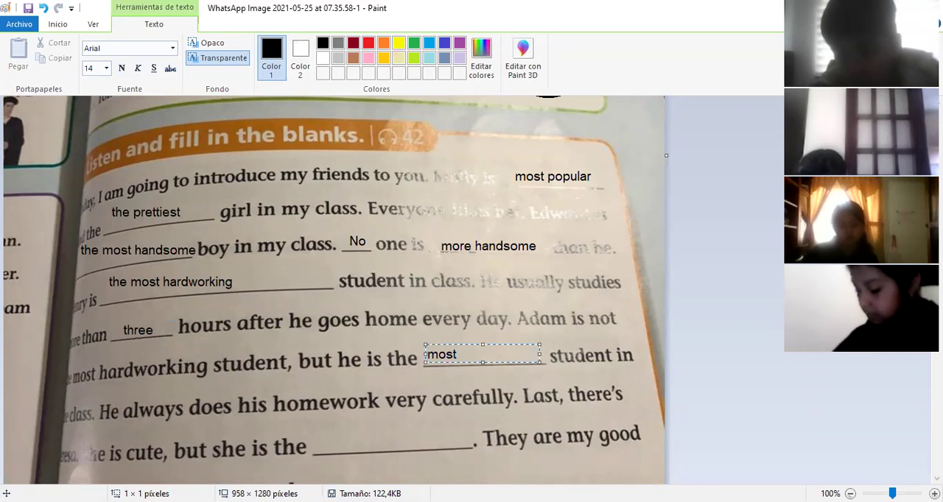
text(careful)
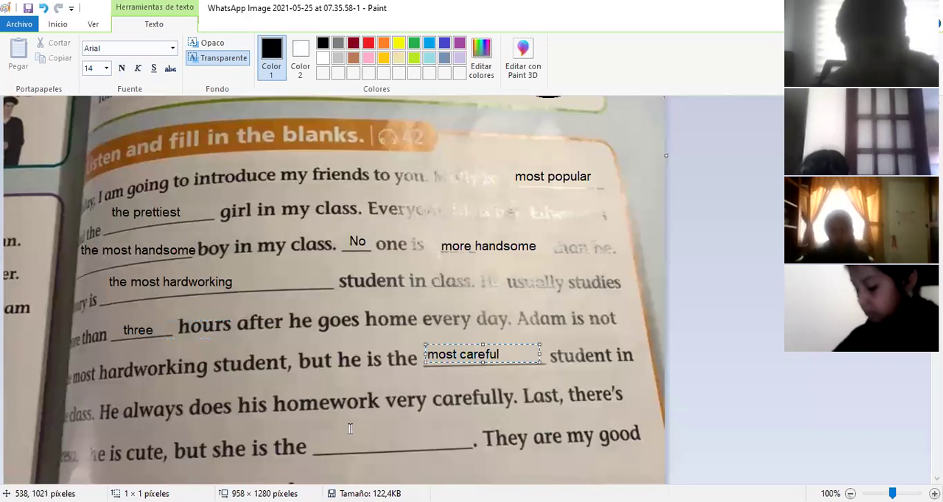
click(314, 443)
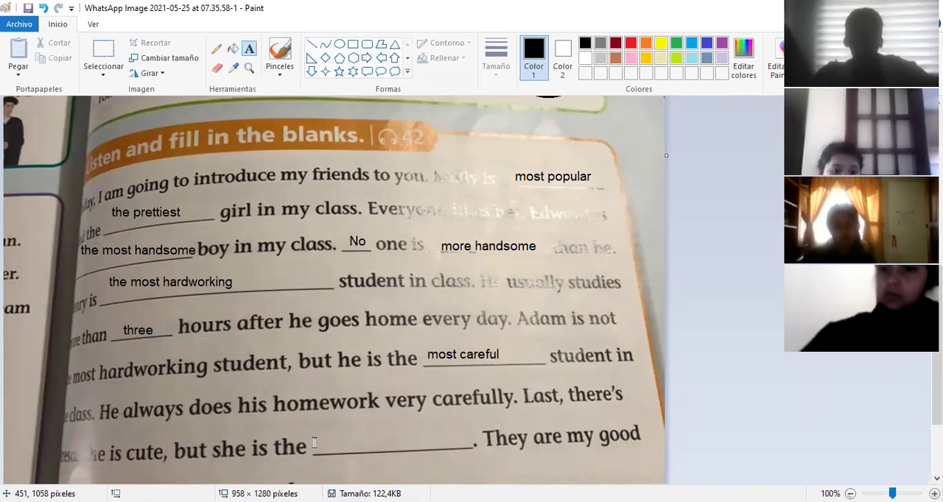
- Type 'more careless' into a text box over the blank after 'she is the'
drag(314, 434, 427, 450)
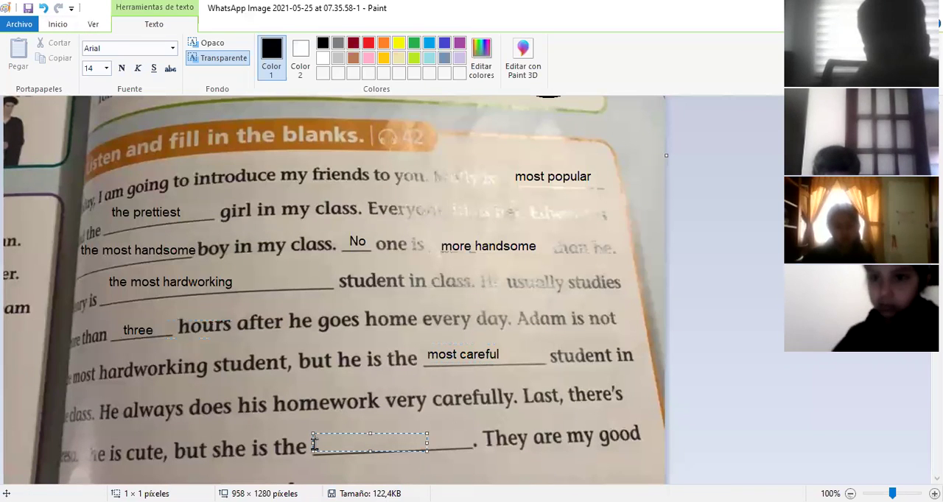
text(more )
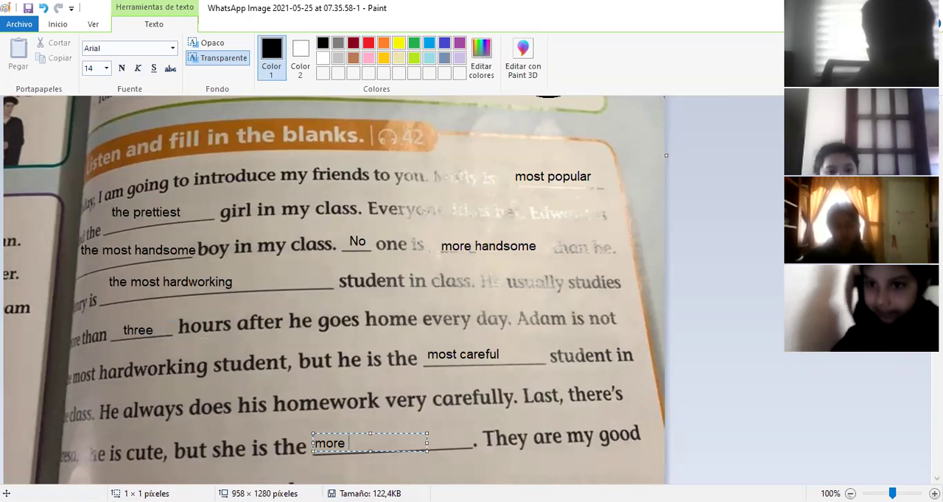
text(careless)
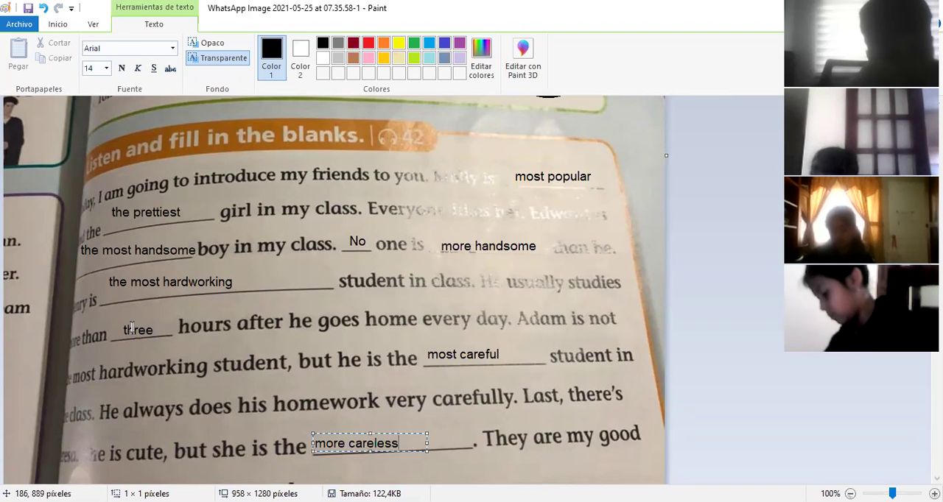
click(58, 23)
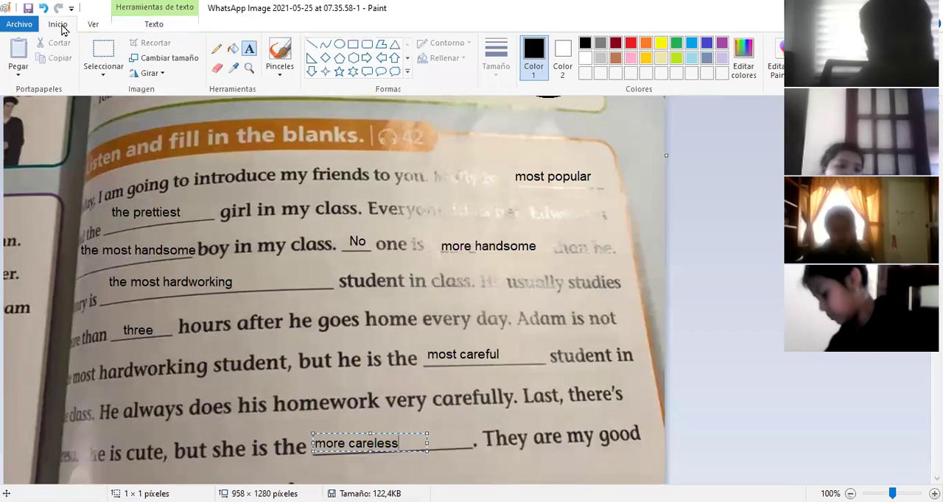